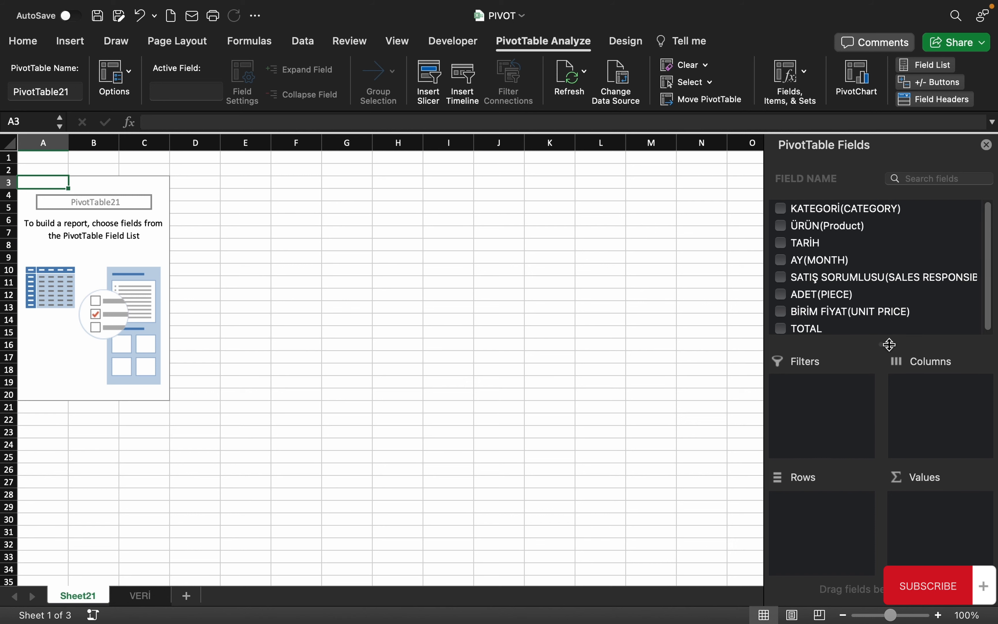
# Lay out the pivot with KATEGORİ and ÜRÜN as rows, sum of TOTAL, AY(MONTH) columns, SATIŞ SORUMLUSU filter
pyautogui.moveTo(801, 211); pyautogui.dragTo(842, 517)
pyautogui.moveTo(806, 227); pyautogui.dragTo(838, 523)
pyautogui.moveTo(812, 335); pyautogui.dragTo(951, 545)
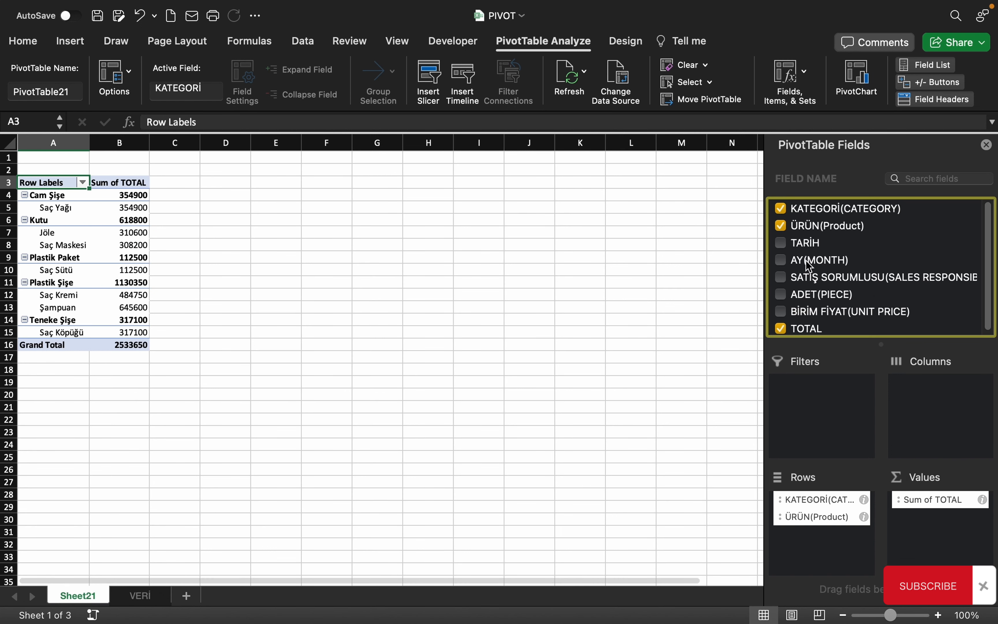
pyautogui.moveTo(810, 260); pyautogui.dragTo(956, 412)
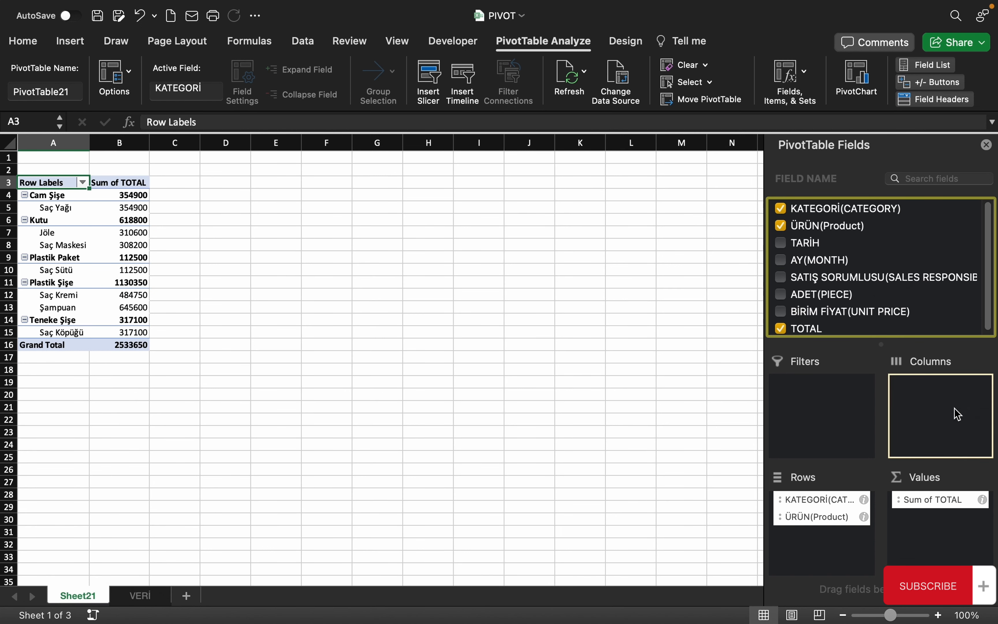
pyautogui.moveTo(827, 278); pyautogui.dragTo(827, 403)
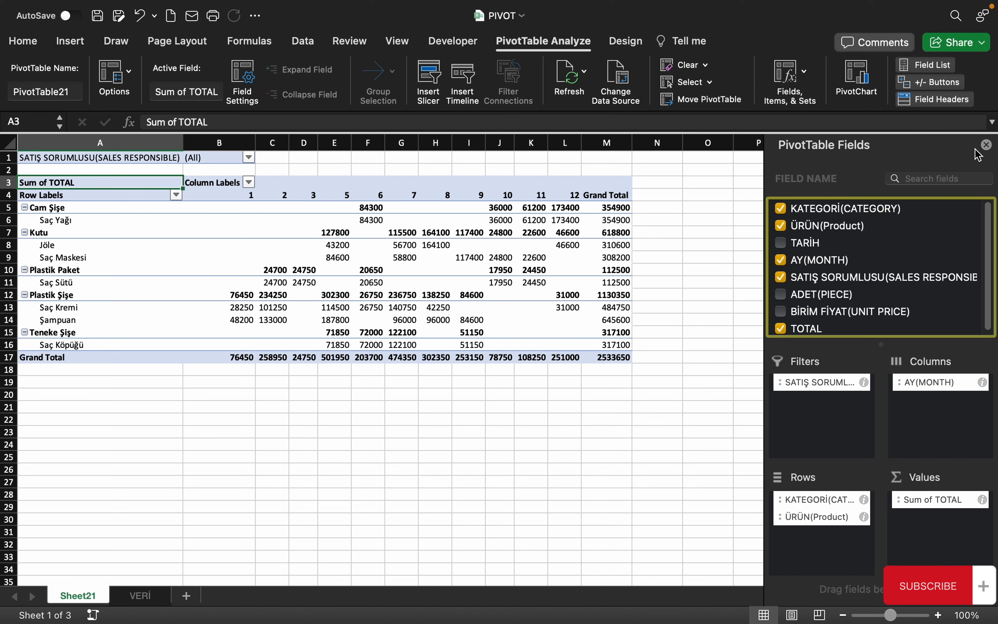
pyautogui.click(987, 144)
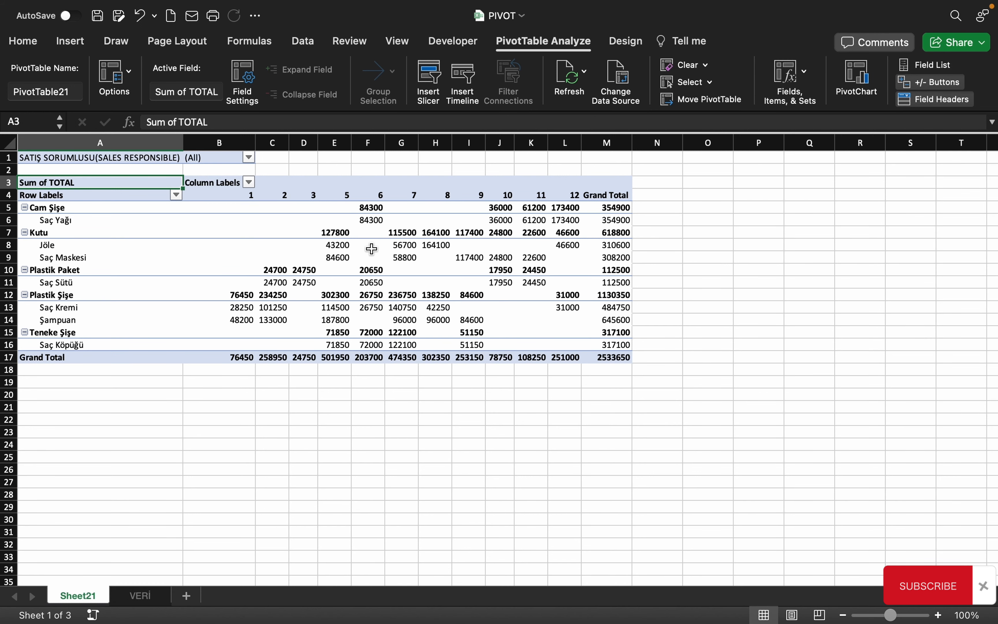
pyautogui.click(348, 237)
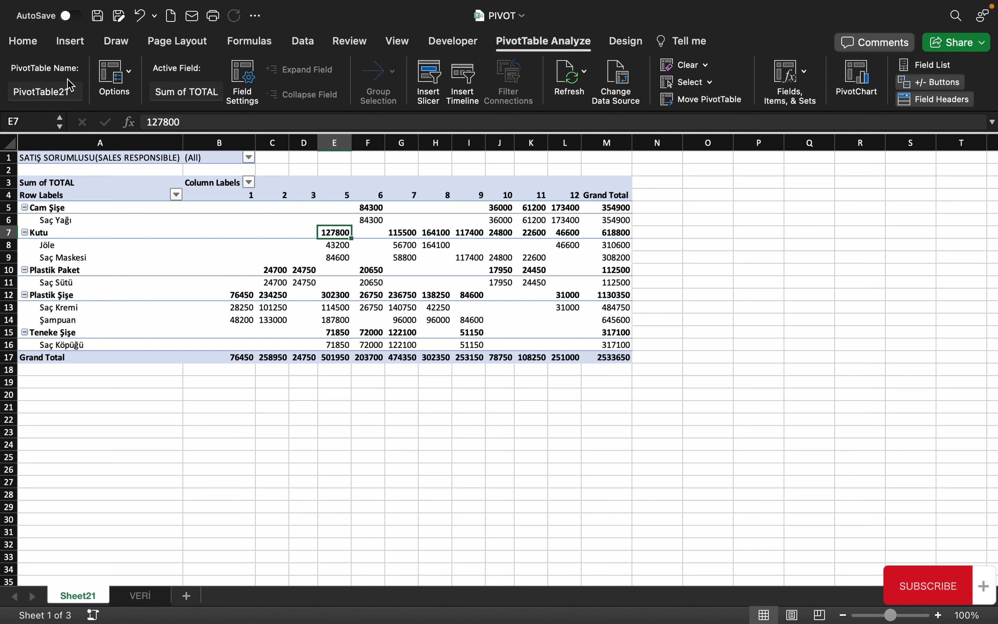
pyautogui.click(74, 91)
# Replace the pivot name PivotTable21 with TABLE1
pyautogui.click(77, 93)
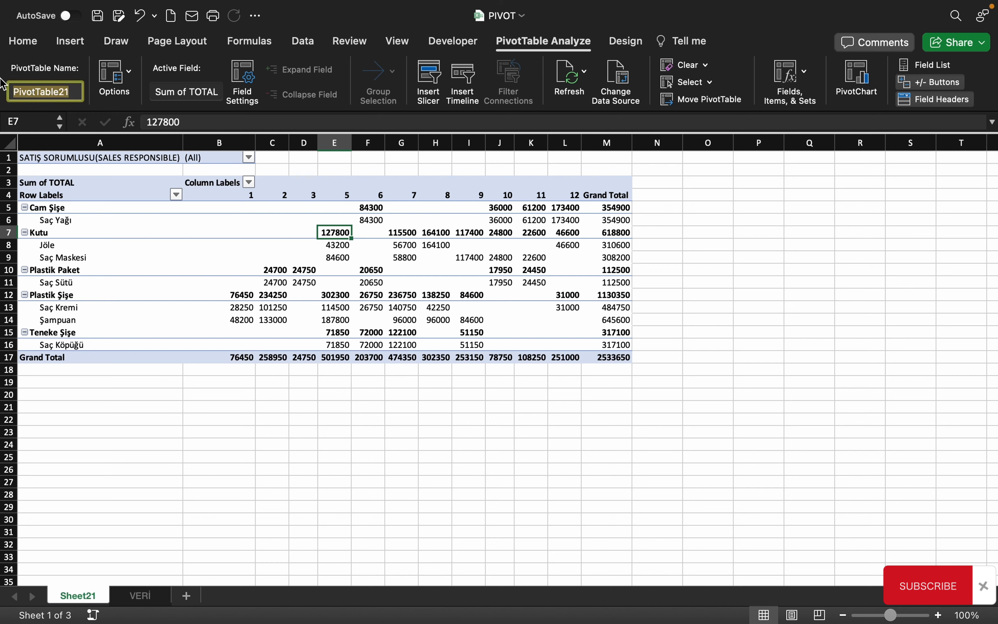
pyautogui.write('tA')
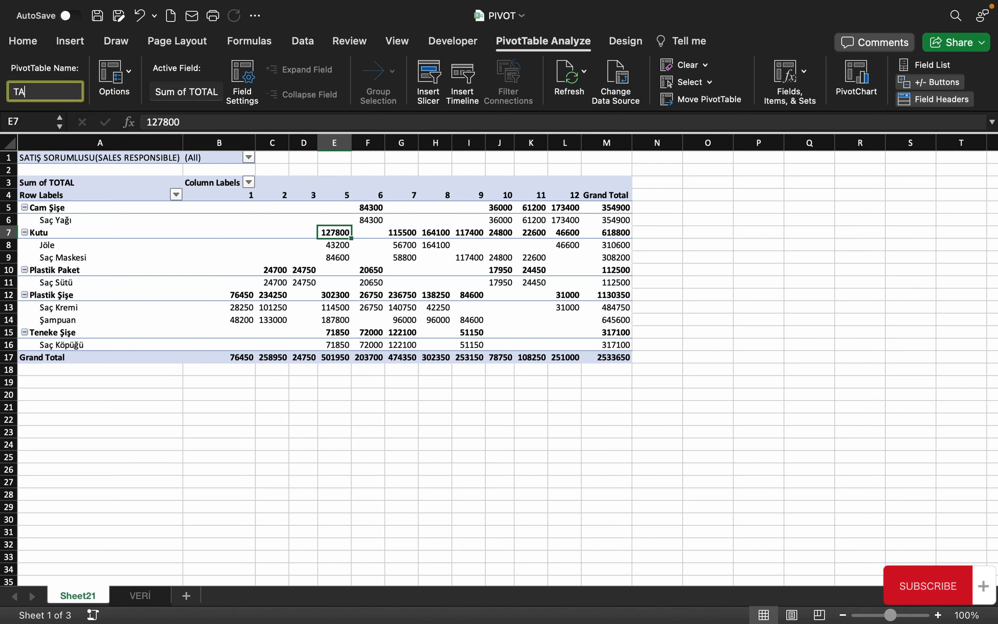
pyautogui.write('BLE1')
pyautogui.click(139, 205)
pyautogui.click(268, 245)
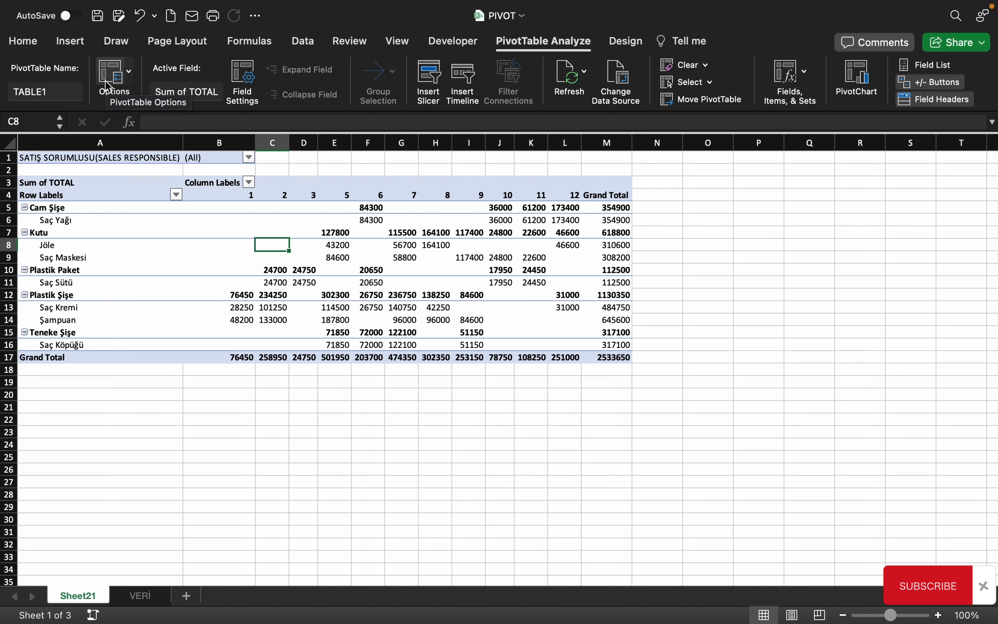
# Uncheck Expand/collapse buttons on the Display tab of TABLE1's PivotTable Options
pyautogui.click(129, 72)
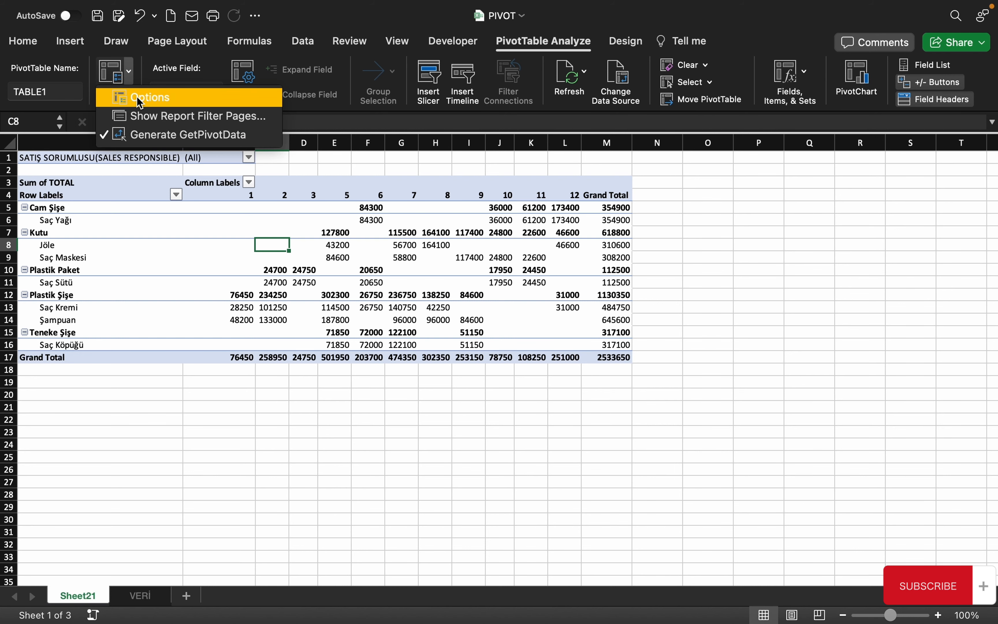
pyautogui.click(136, 96)
pyautogui.moveTo(424, 74); pyautogui.dragTo(390, 101)
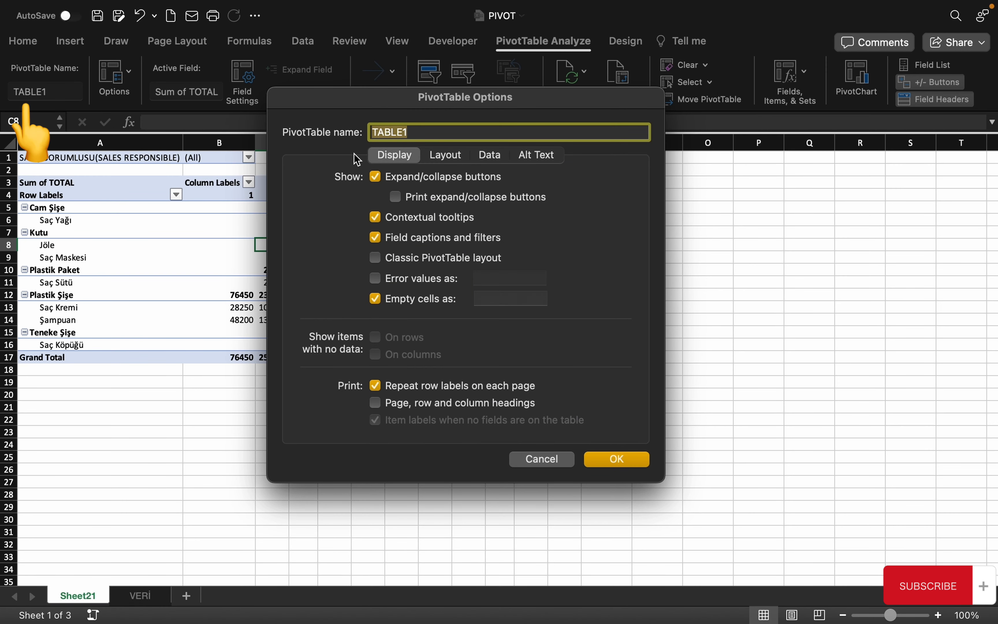
pyautogui.click(428, 133)
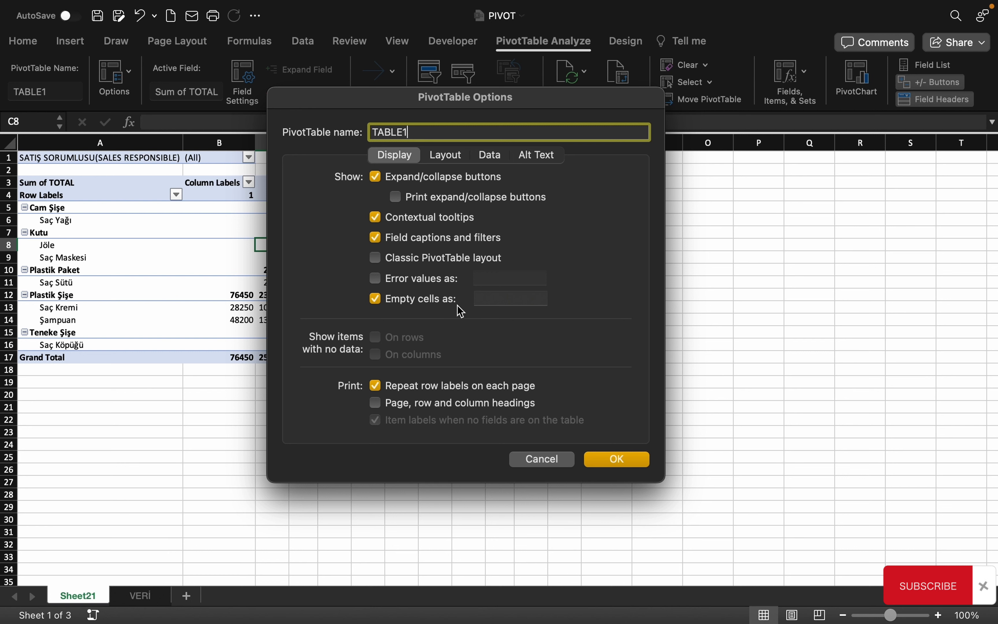
pyautogui.click(441, 159)
pyautogui.click(490, 156)
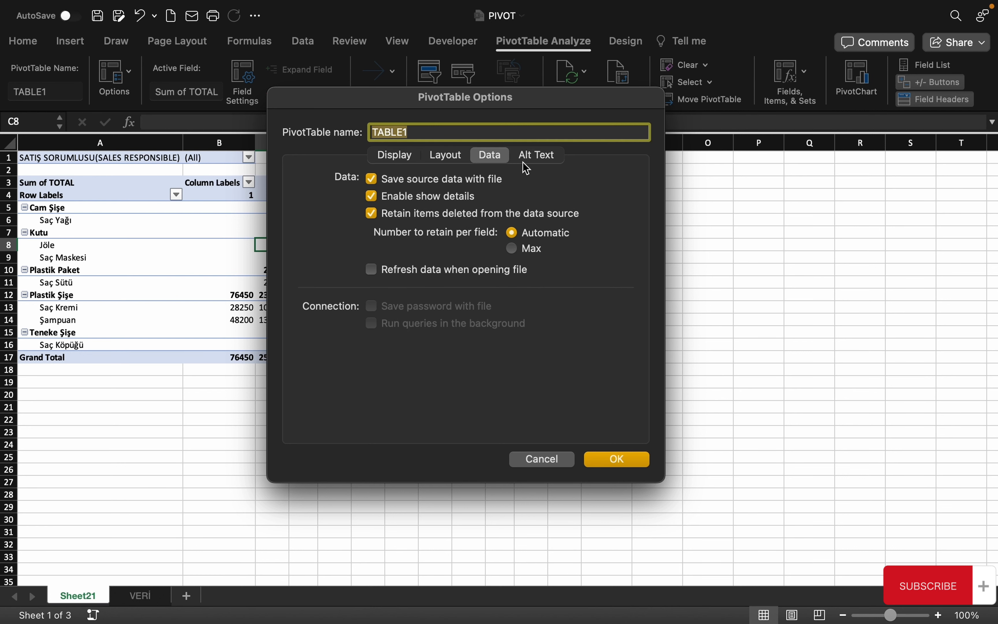
pyautogui.click(537, 156)
pyautogui.click(395, 156)
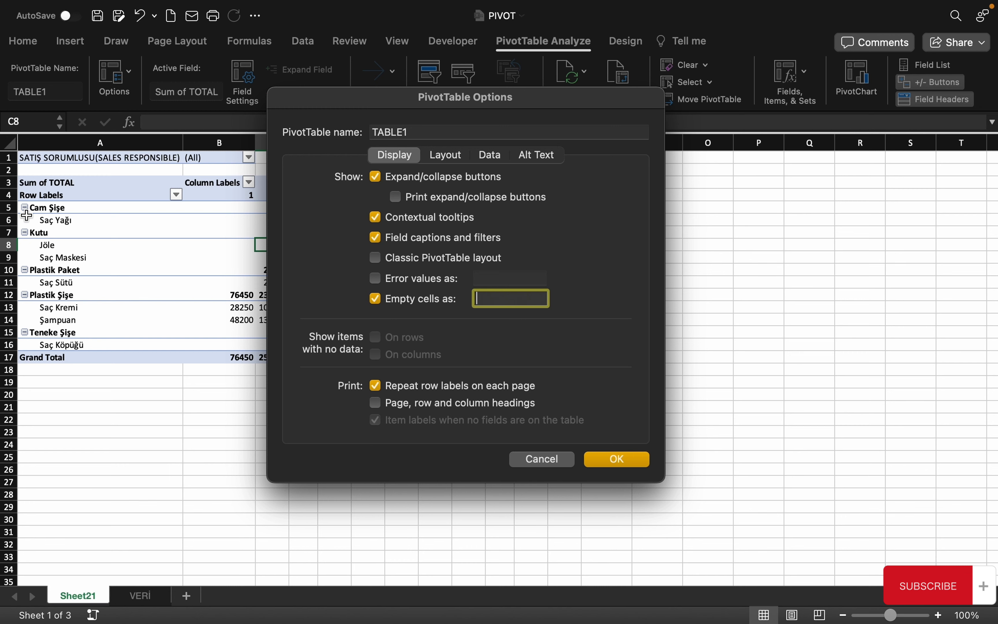
pyautogui.click(376, 177)
pyautogui.click(618, 459)
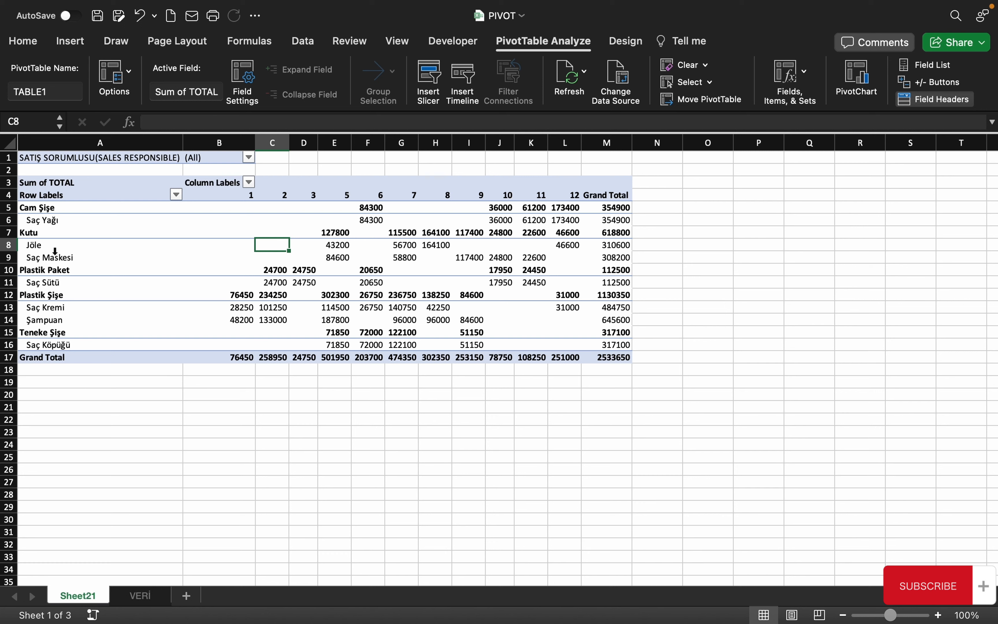
# Show the +/- buttons again and test them on the Cam Şişe group
pyautogui.click(937, 83)
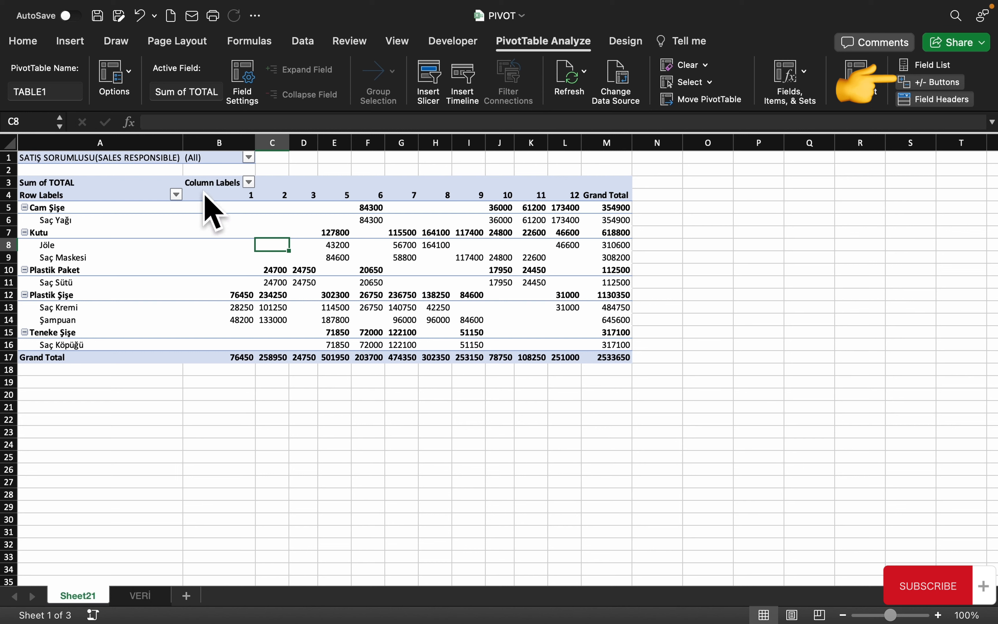
pyautogui.click(25, 208)
pyautogui.click(25, 207)
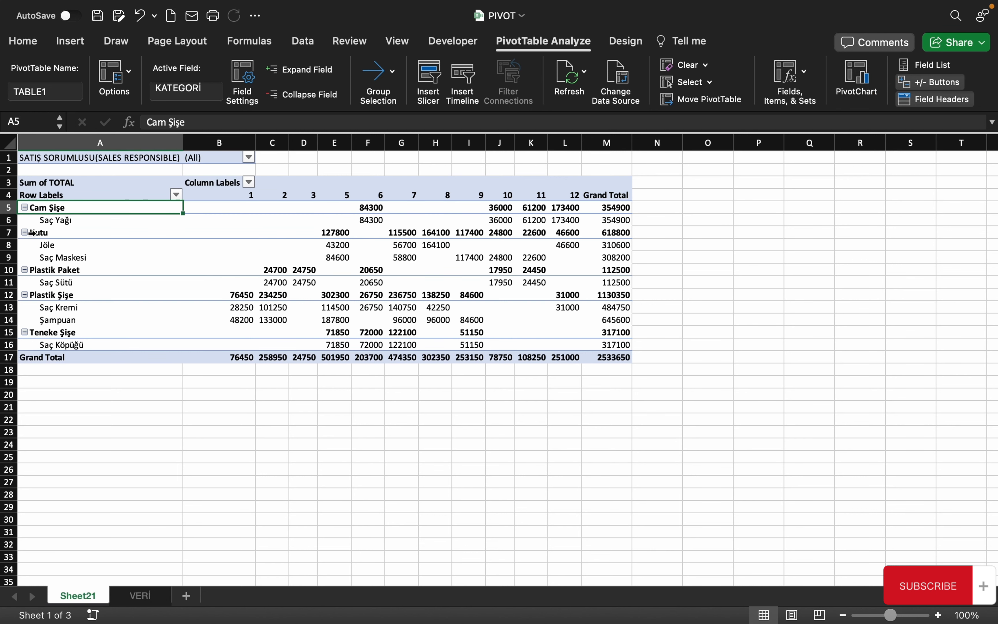
# Turn off Field captions and filters in the PivotTable Options
pyautogui.click(108, 67)
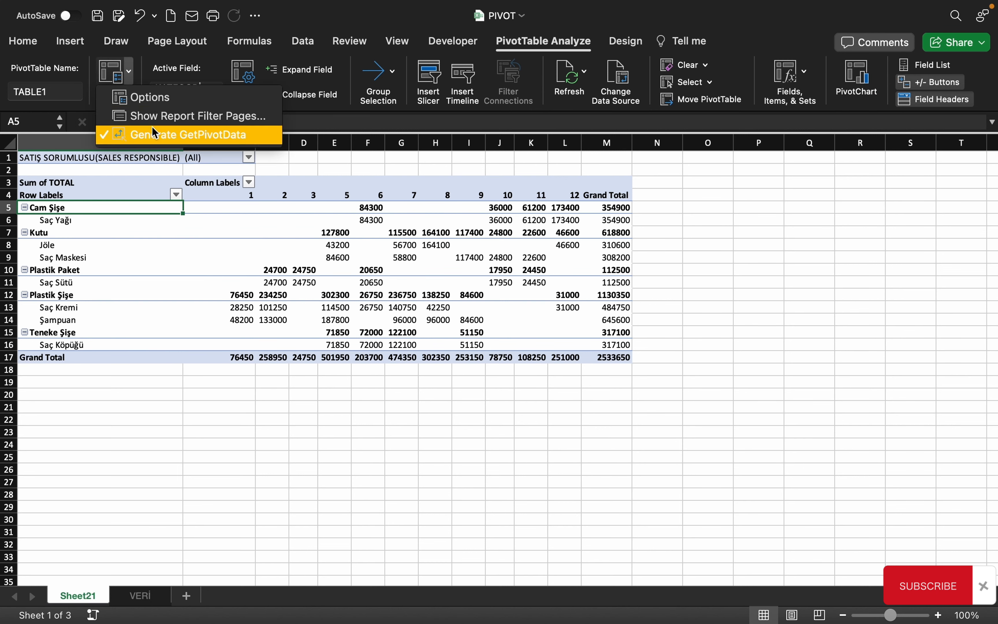
pyautogui.click(140, 97)
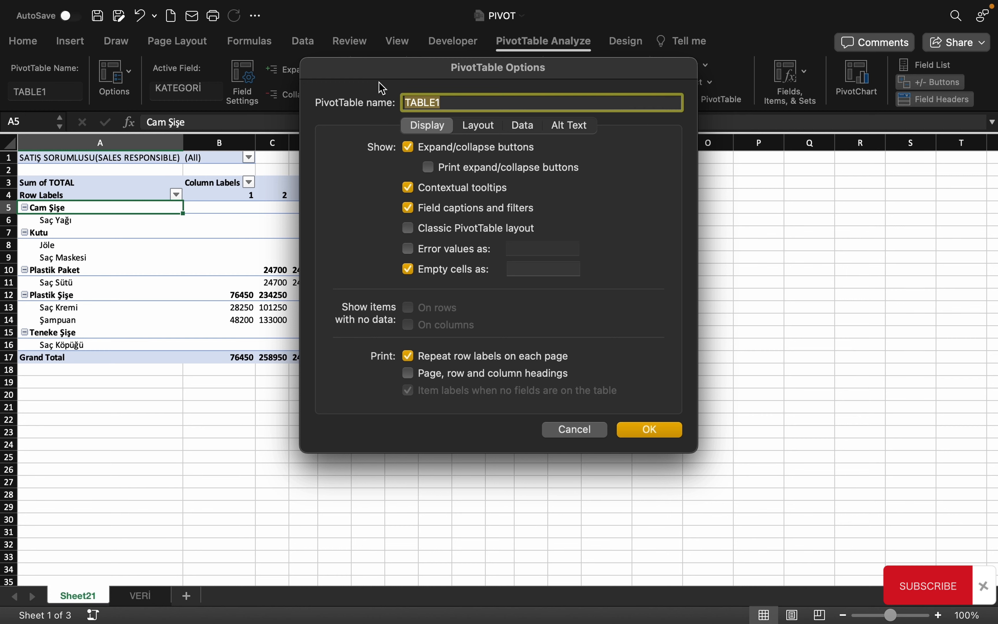
pyautogui.moveTo(370, 69); pyautogui.dragTo(465, 118)
pyautogui.click(503, 256)
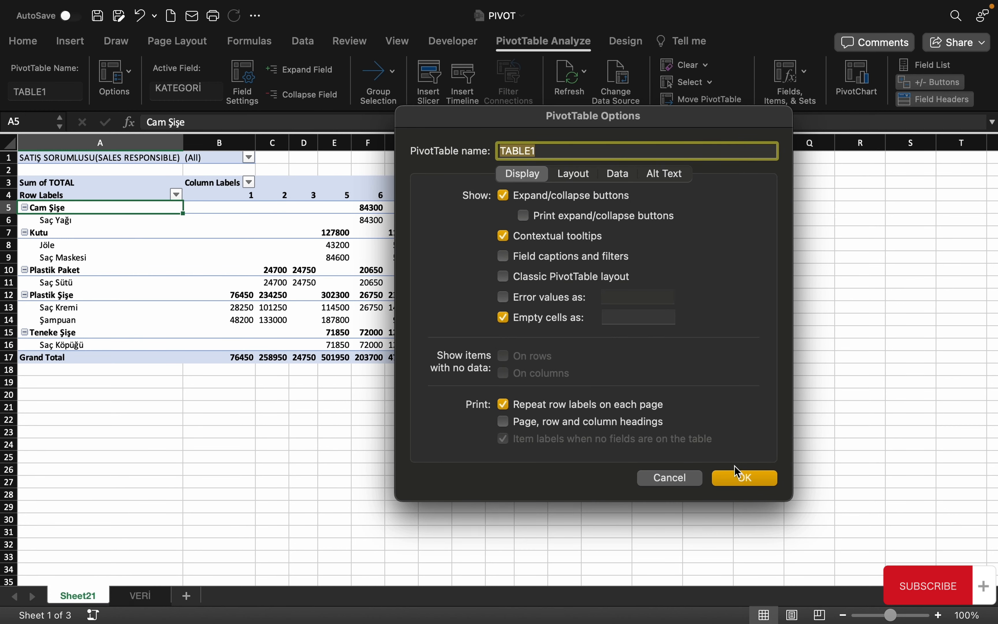
pyautogui.click(737, 476)
pyautogui.click(189, 182)
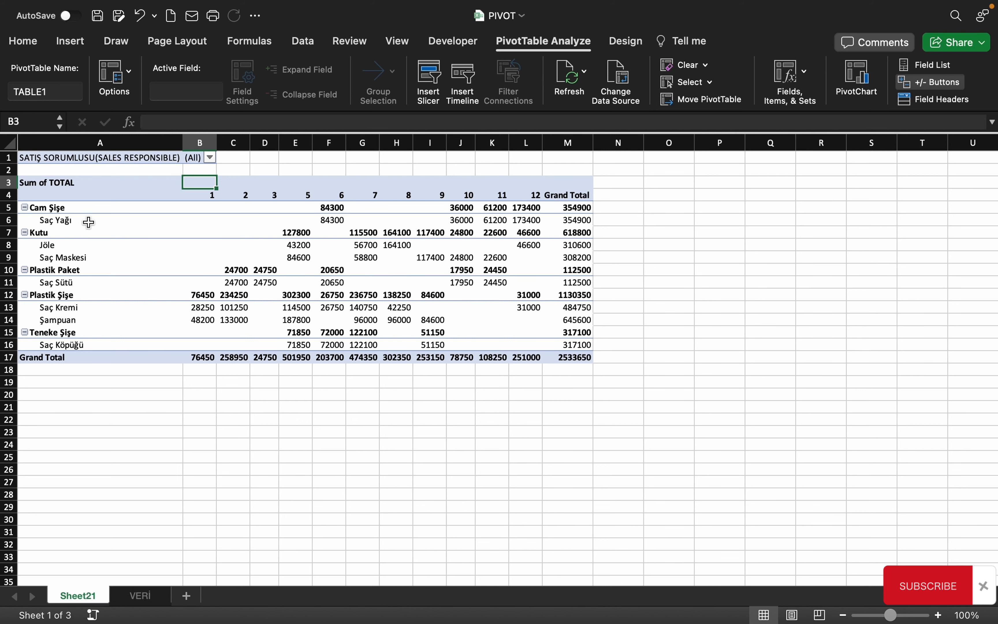
# Re-enable Field captions and filters and switch TABLE1 to Classic PivotTable layout
pyautogui.click(85, 196)
pyautogui.click(129, 76)
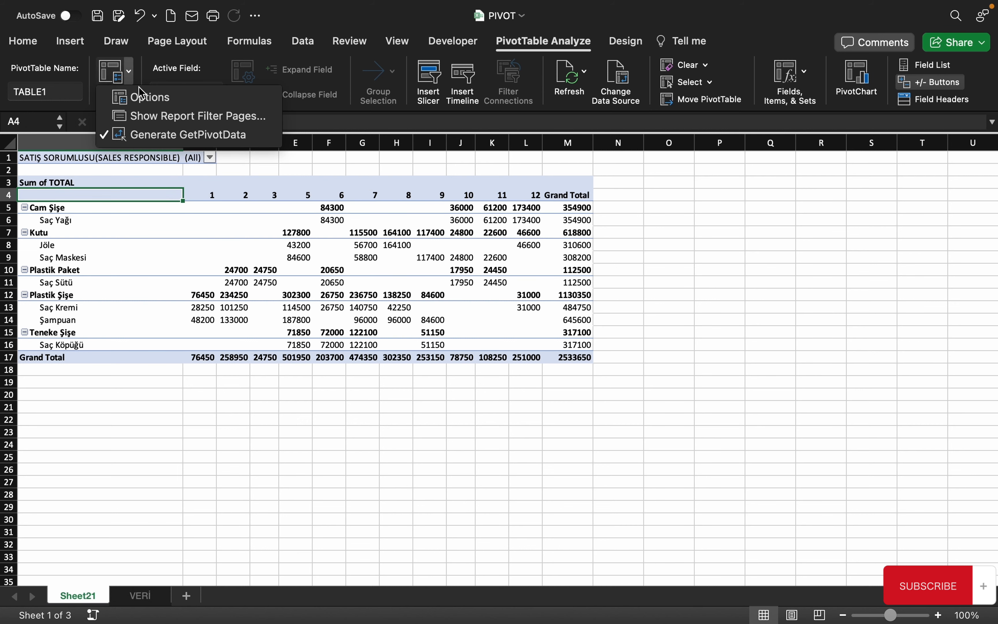
pyautogui.click(150, 98)
pyautogui.click(409, 208)
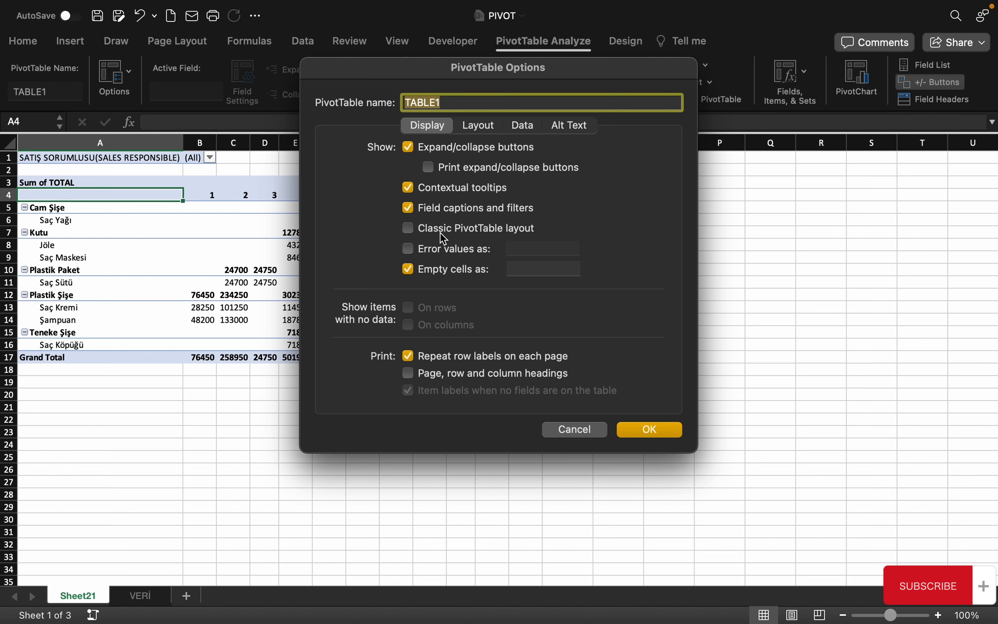
pyautogui.click(409, 229)
pyautogui.click(644, 431)
pyautogui.click(227, 388)
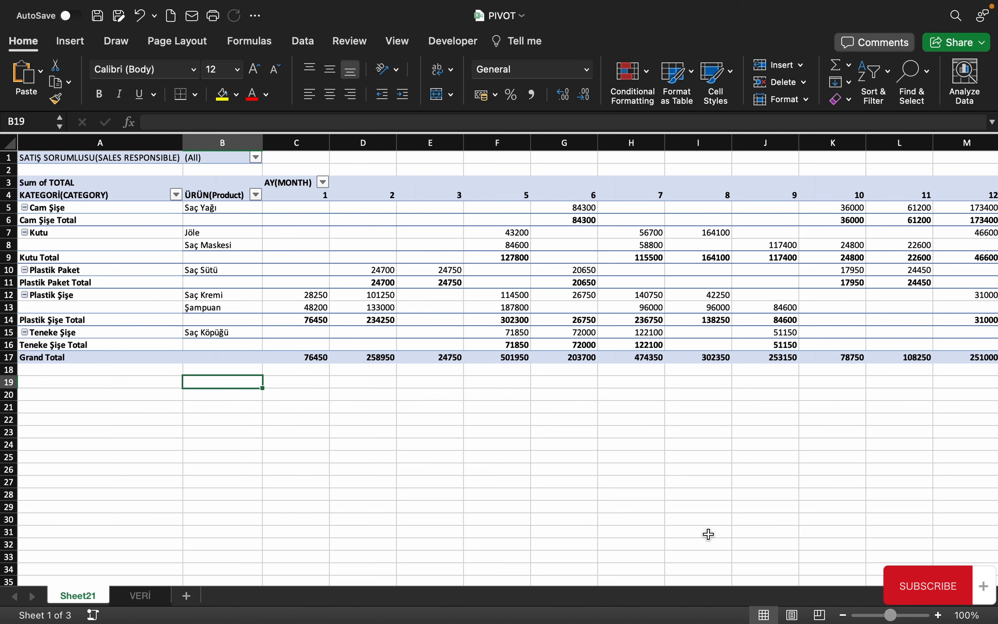
# Zoom to 90% and inspect the Cam Şişe category, its Saç Yağı product and total row
pyautogui.click(843, 616)
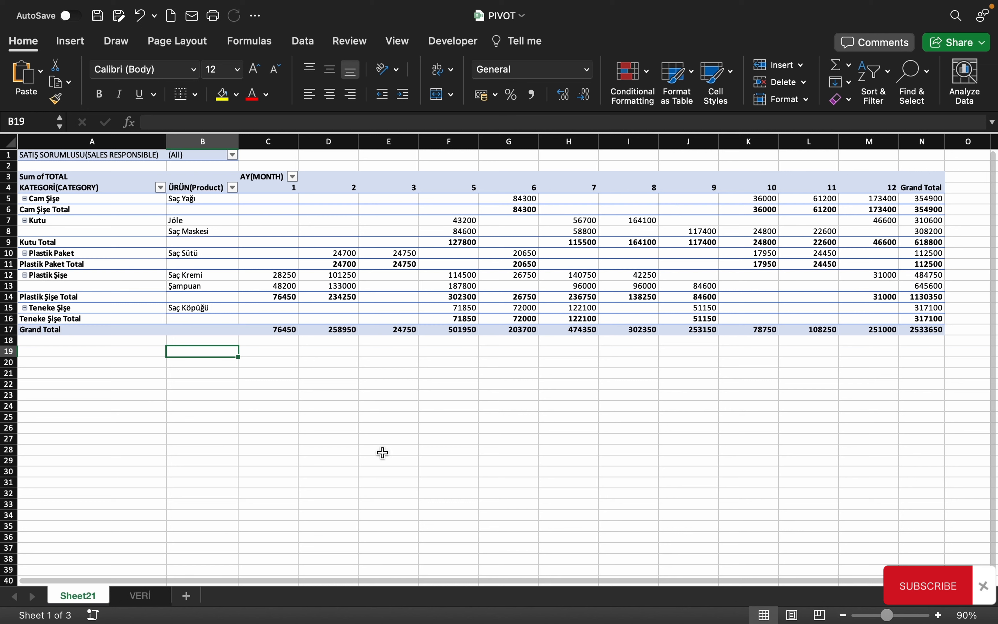
pyautogui.click(341, 439)
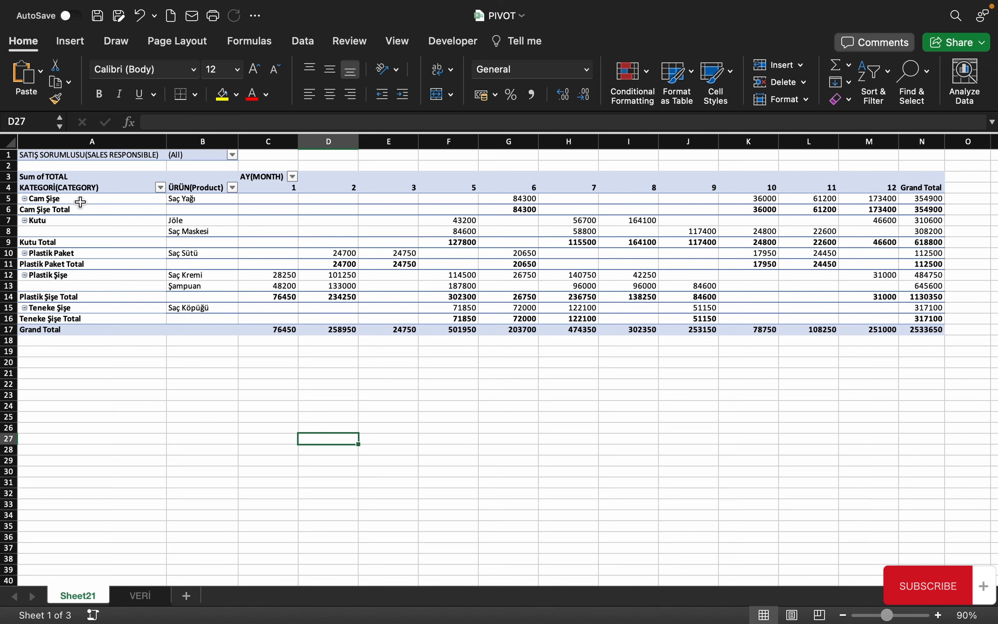
pyautogui.click(53, 200)
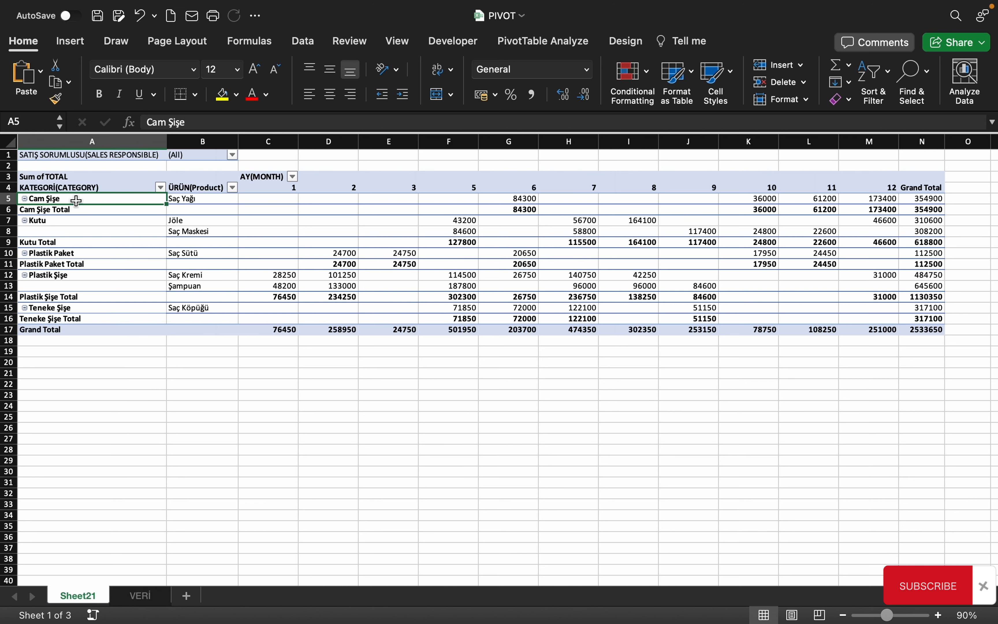
pyautogui.click(201, 198)
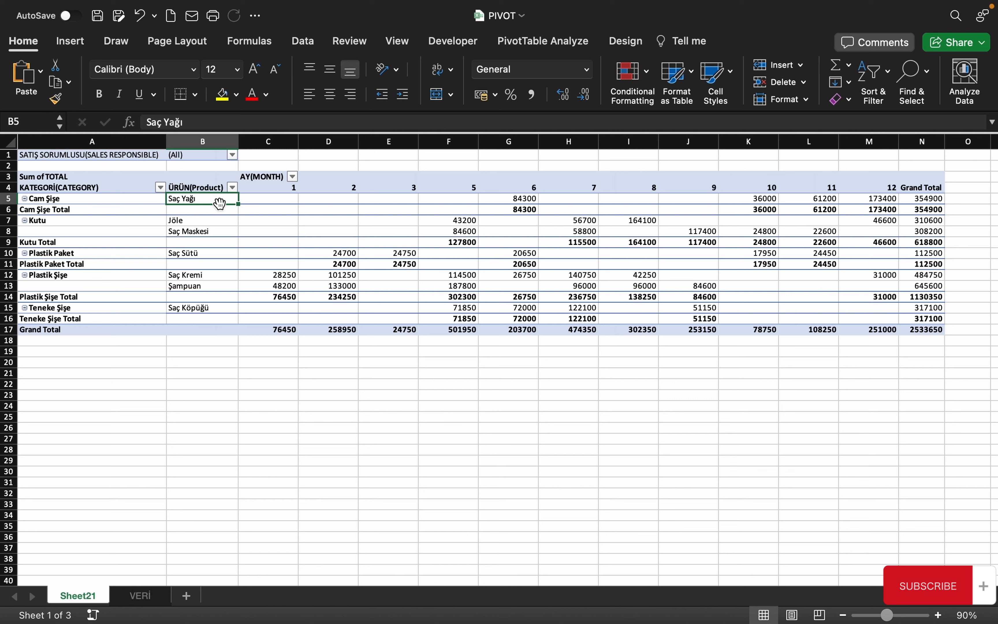
pyautogui.click(526, 197)
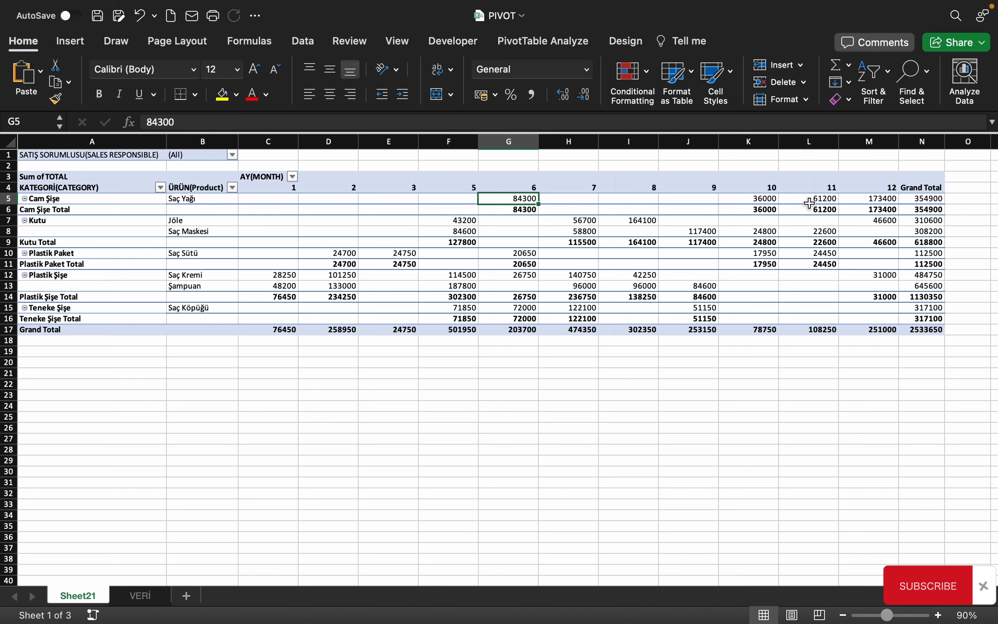
pyautogui.click(44, 211)
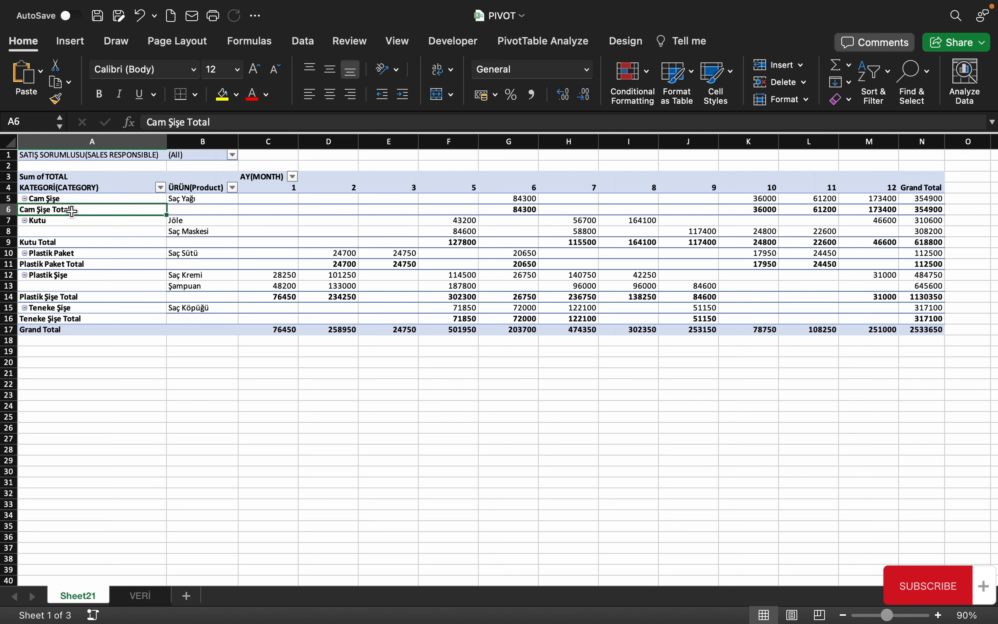
pyautogui.click(7, 210)
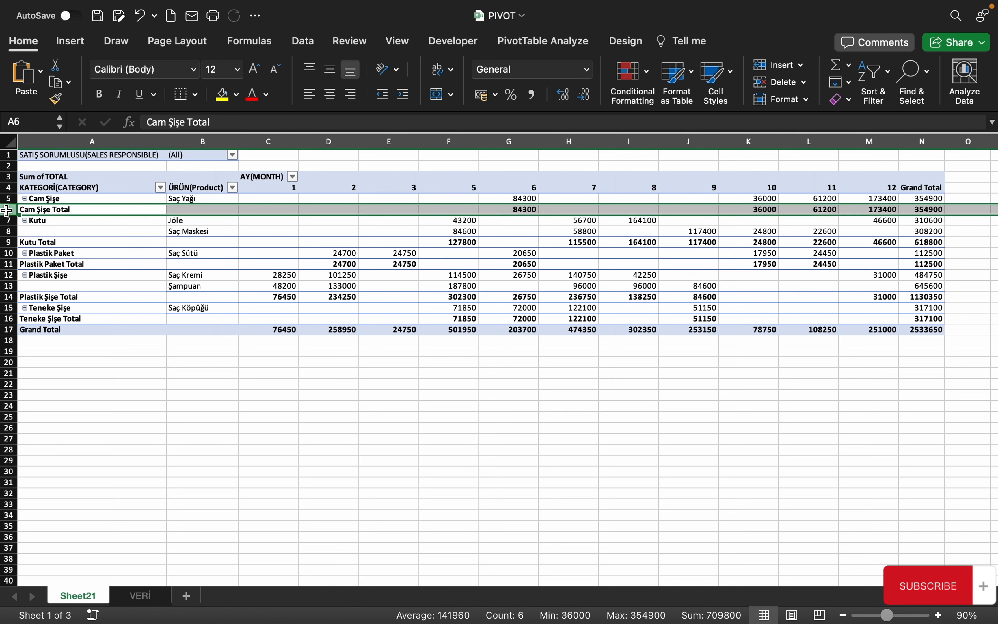
pyautogui.click(61, 237)
pyautogui.click(90, 286)
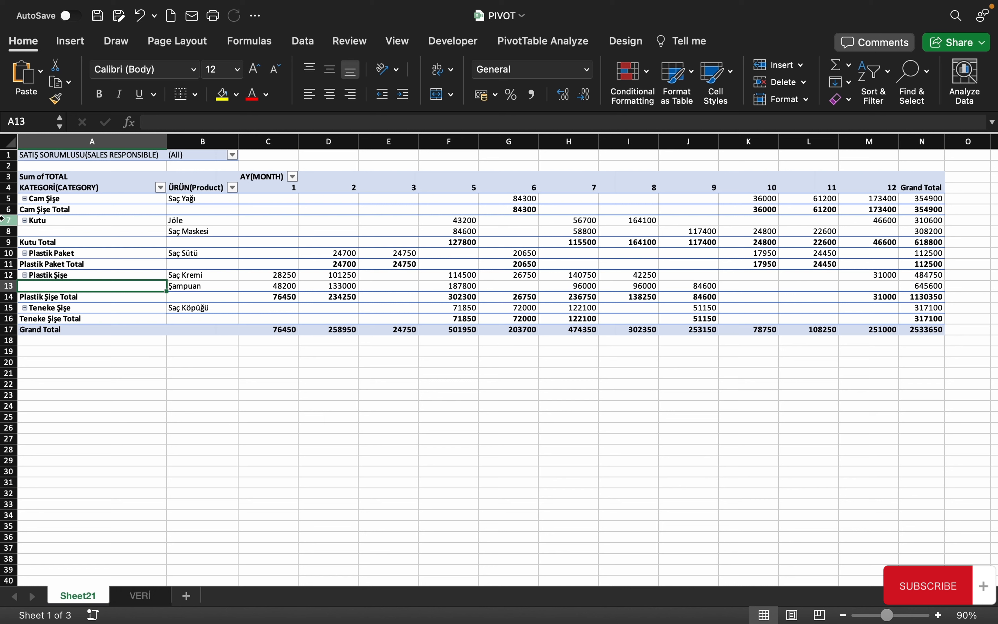
# Select the category and product label columns, then bring up the PivotTable Analyze tools
pyautogui.click(128, 215)
pyautogui.click(195, 184)
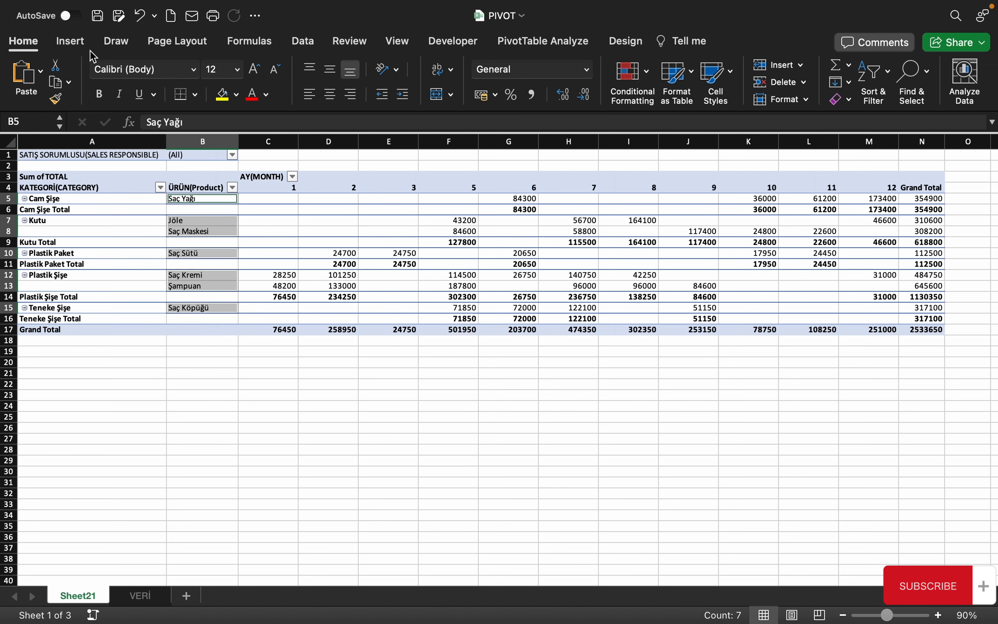
pyautogui.click(543, 41)
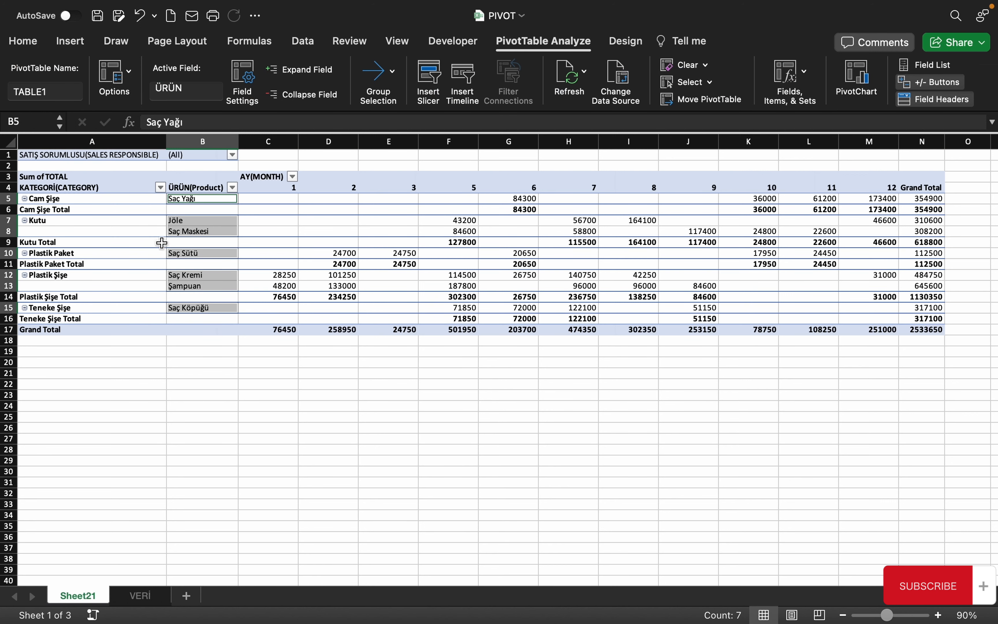
pyautogui.click(292, 226)
# Open TABLE1's PivotTable Options, trying then undoing a 0 replacement for error values
pyautogui.click(128, 72)
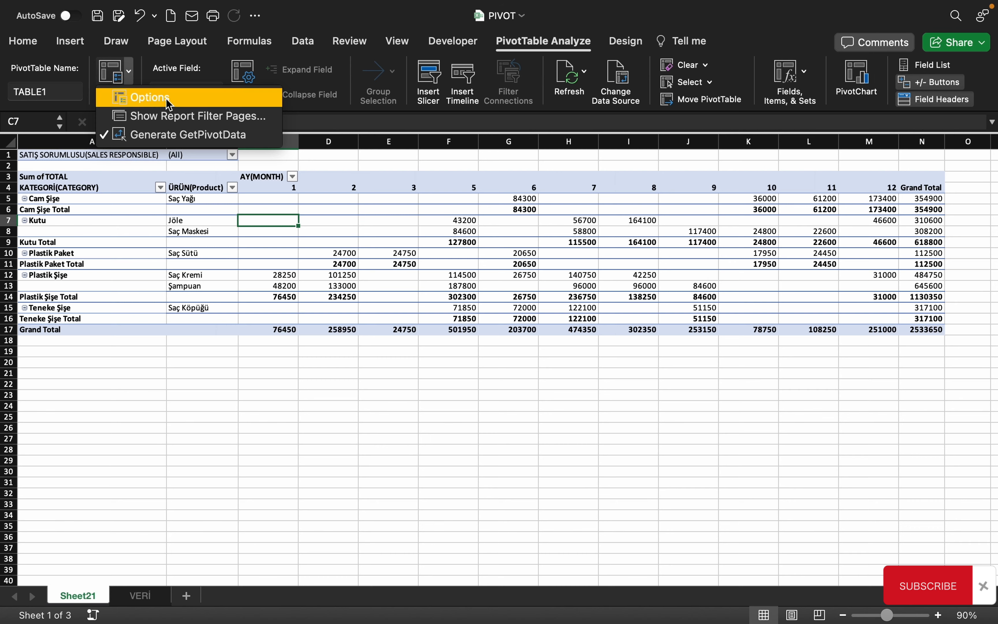
pyautogui.click(140, 96)
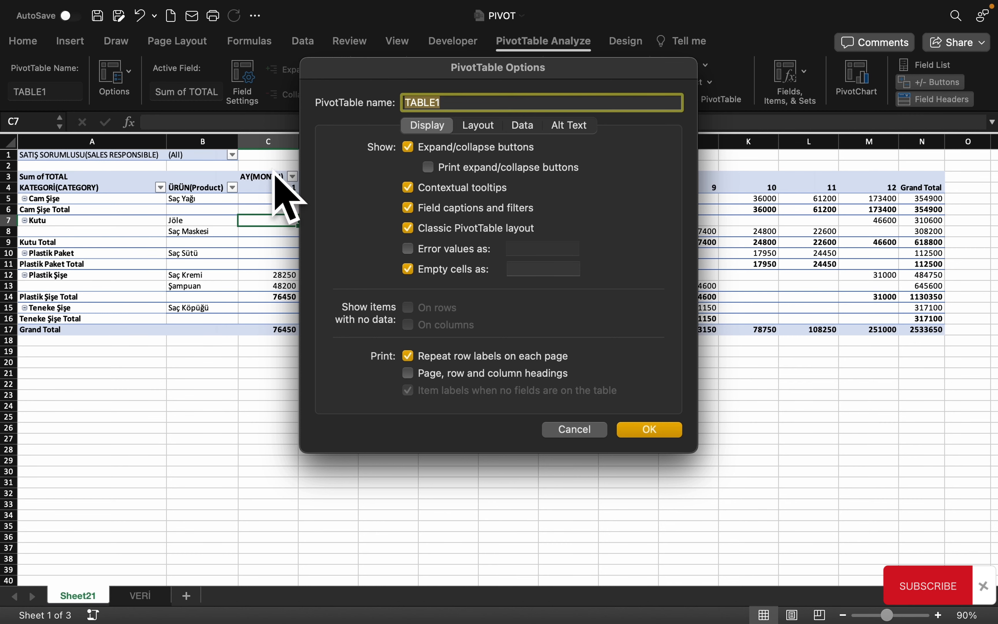
pyautogui.moveTo(400, 72); pyautogui.dragTo(149, 141)
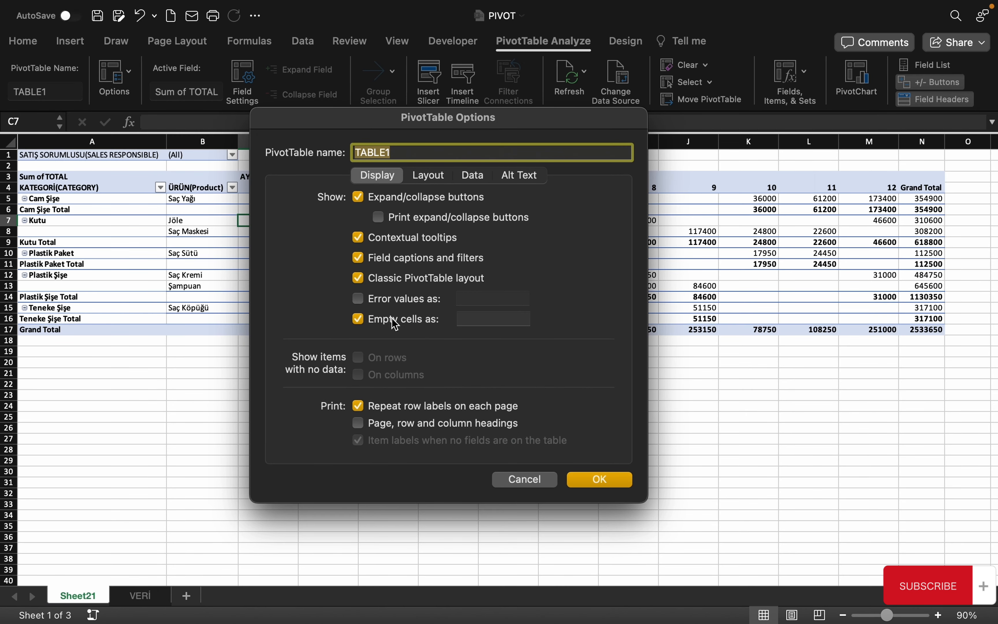
pyautogui.click(364, 304)
pyautogui.click(467, 299)
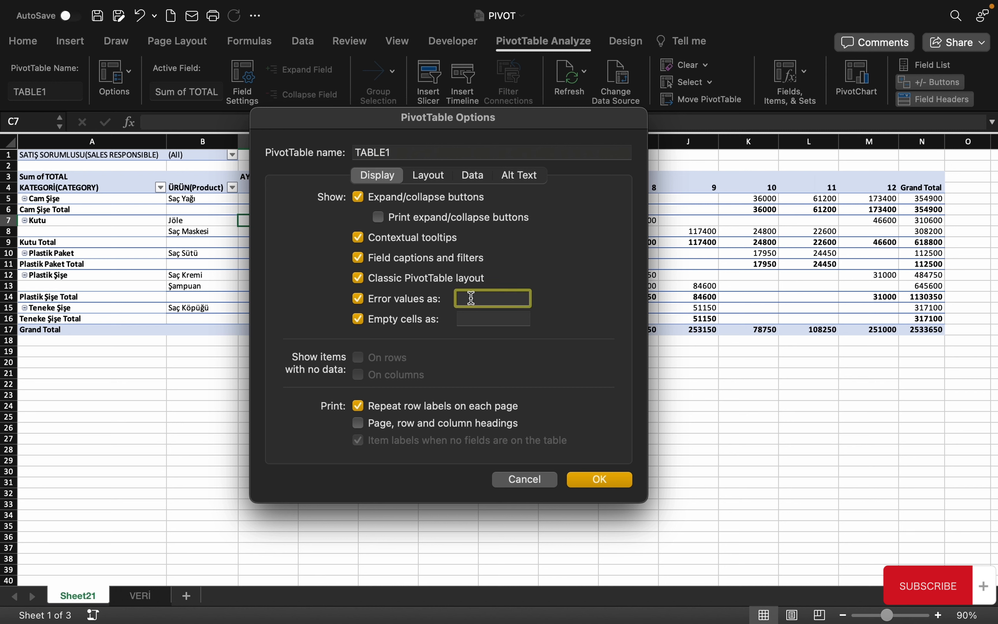
pyautogui.write('0')
pyautogui.click(359, 299)
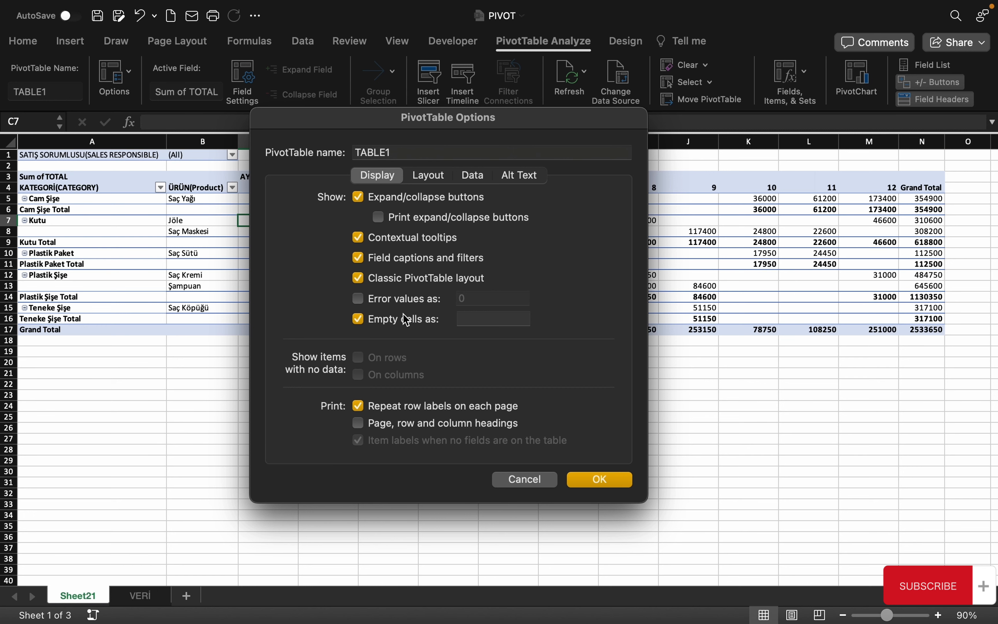
# Set empty cells to show 0 and apply the options
pyautogui.moveTo(335, 118); pyautogui.dragTo(249, 368)
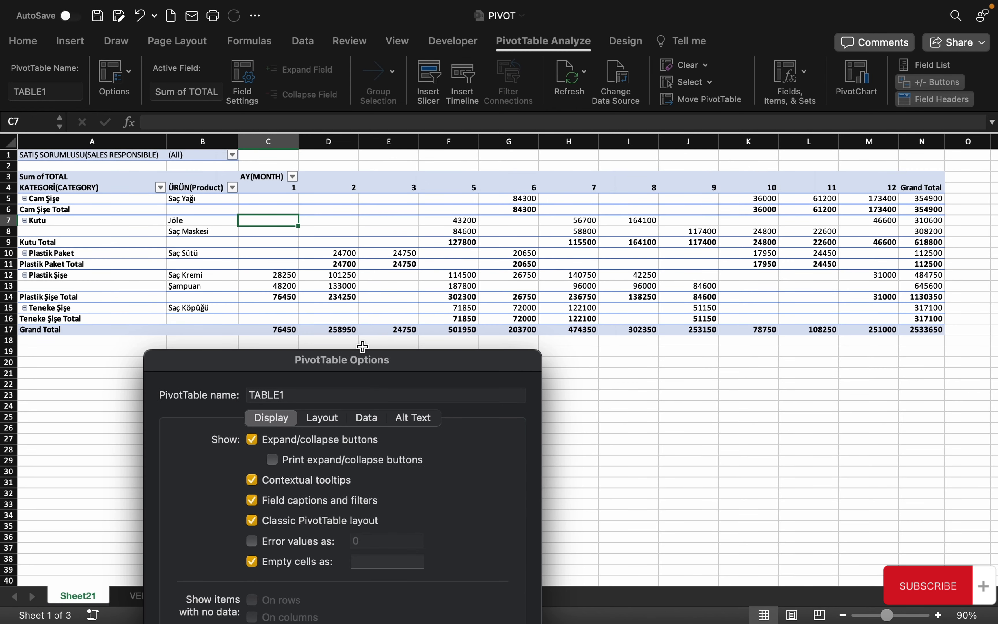
pyautogui.moveTo(448, 363); pyautogui.dragTo(403, 183)
pyautogui.click(334, 375)
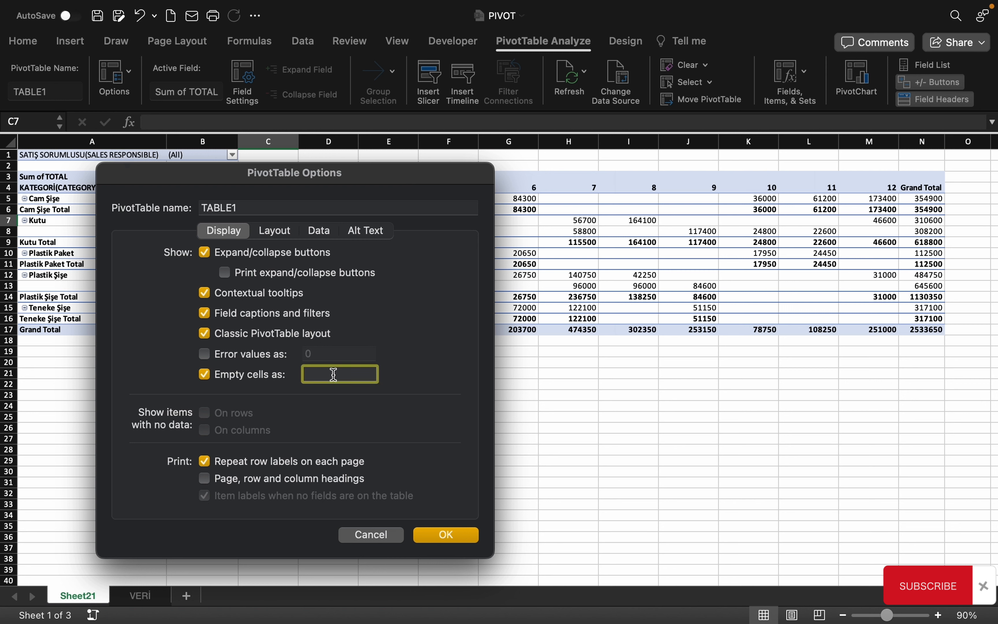
pyautogui.write('0')
pyautogui.press('BackSpace')
pyautogui.write('YOK')
pyautogui.press('BackSpace')
pyautogui.press('BackSpace')
pyautogui.press('BackSpace')
pyautogui.write('0')
pyautogui.click(449, 534)
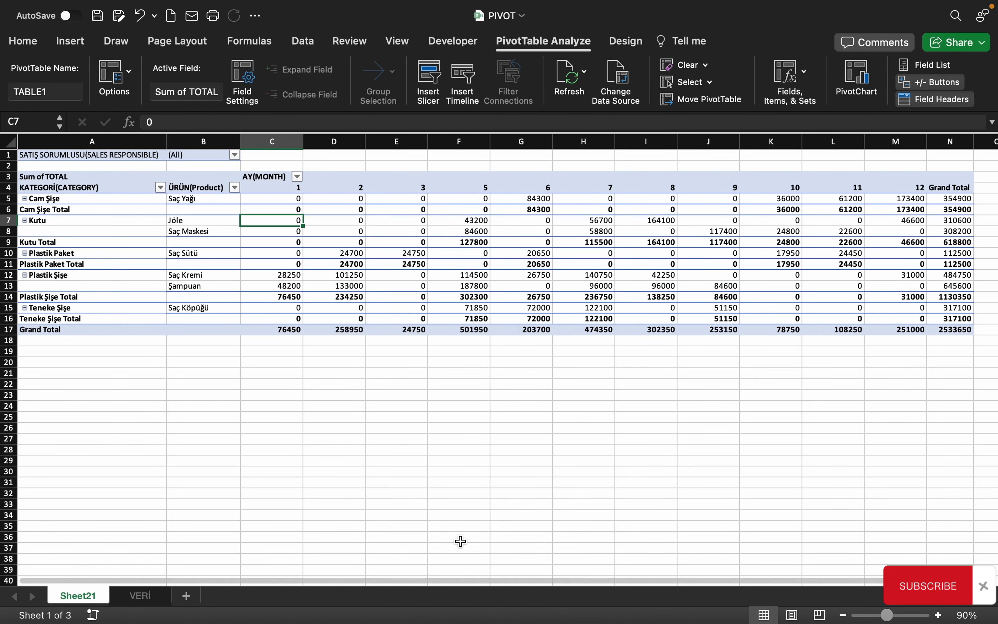
# Select the month 2 column and open TABLE1's PivotTable Options on the Layout tab
pyautogui.click(387, 385)
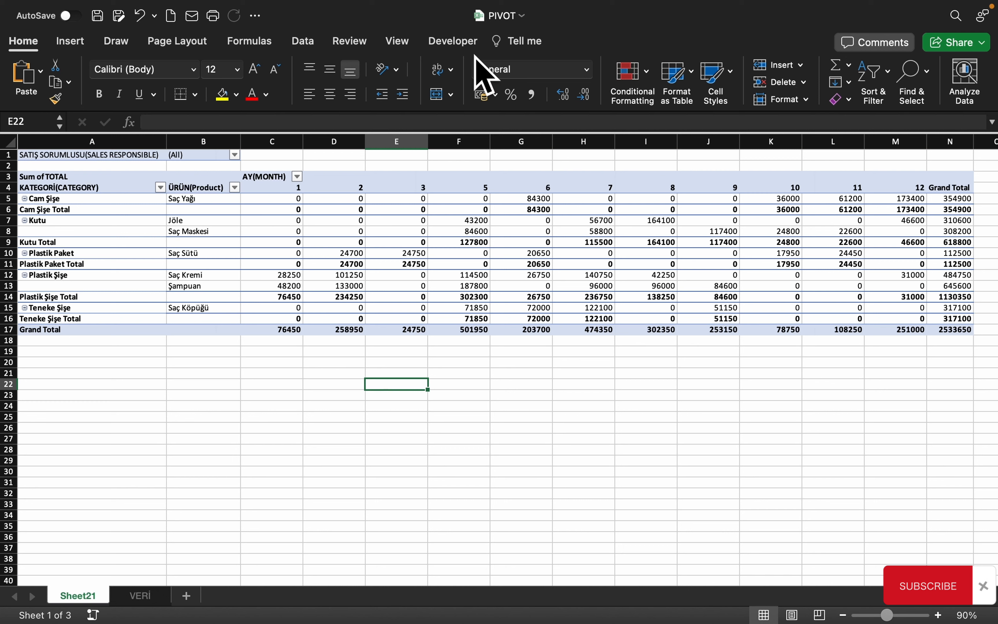
pyautogui.click(329, 180)
pyautogui.click(129, 73)
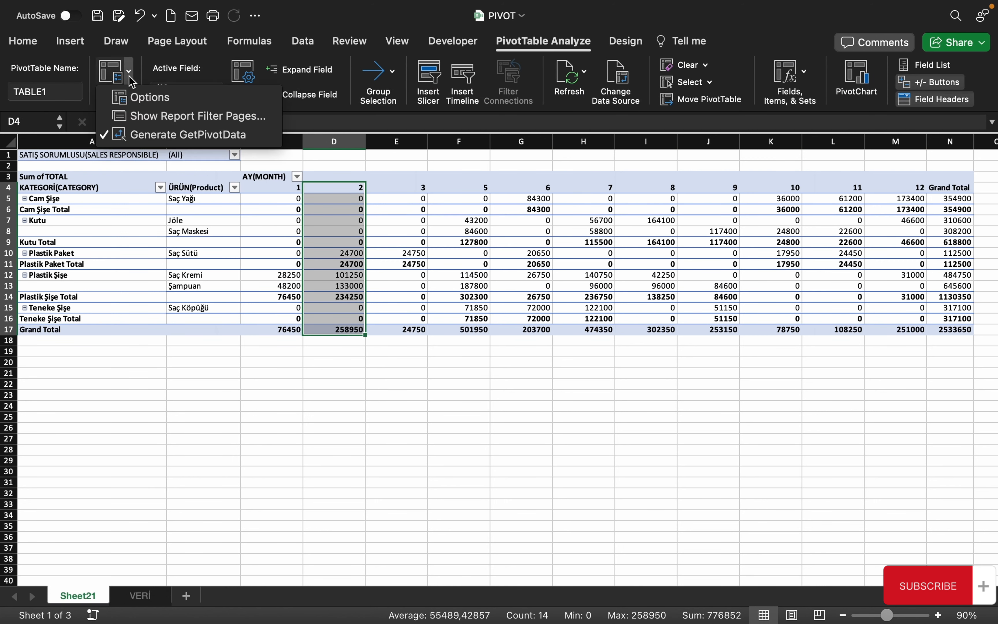
pyautogui.click(149, 97)
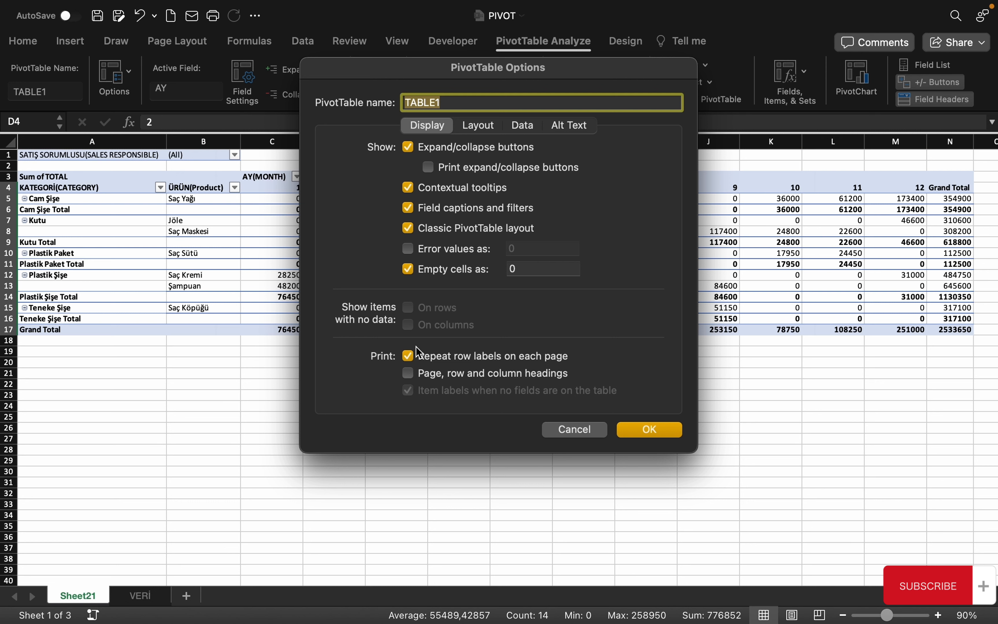
pyautogui.click(476, 128)
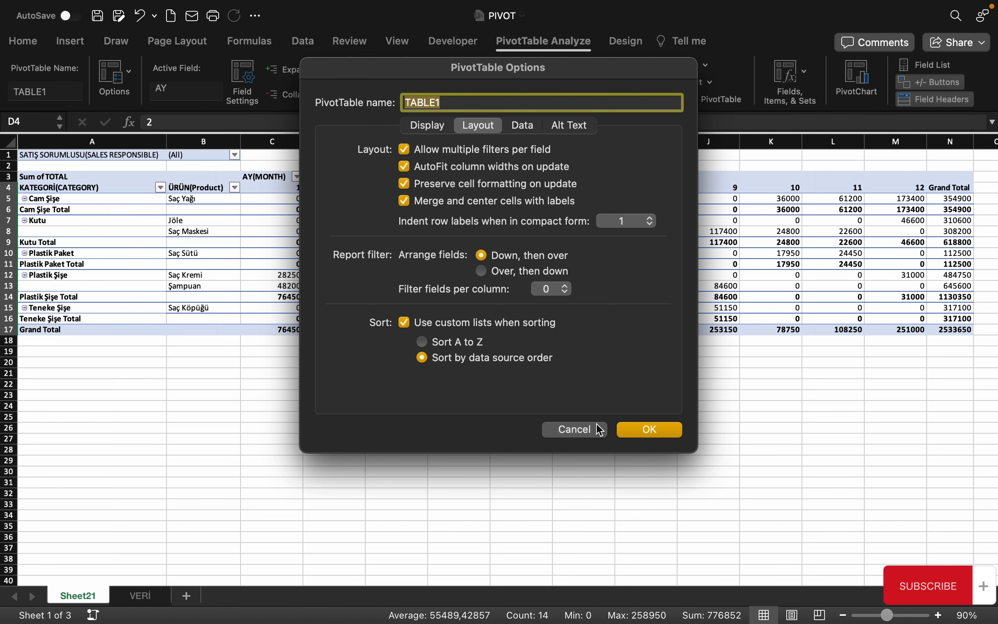
# Apply 'Merge and center cells with labels' so categories center across their product rows
pyautogui.click(629, 431)
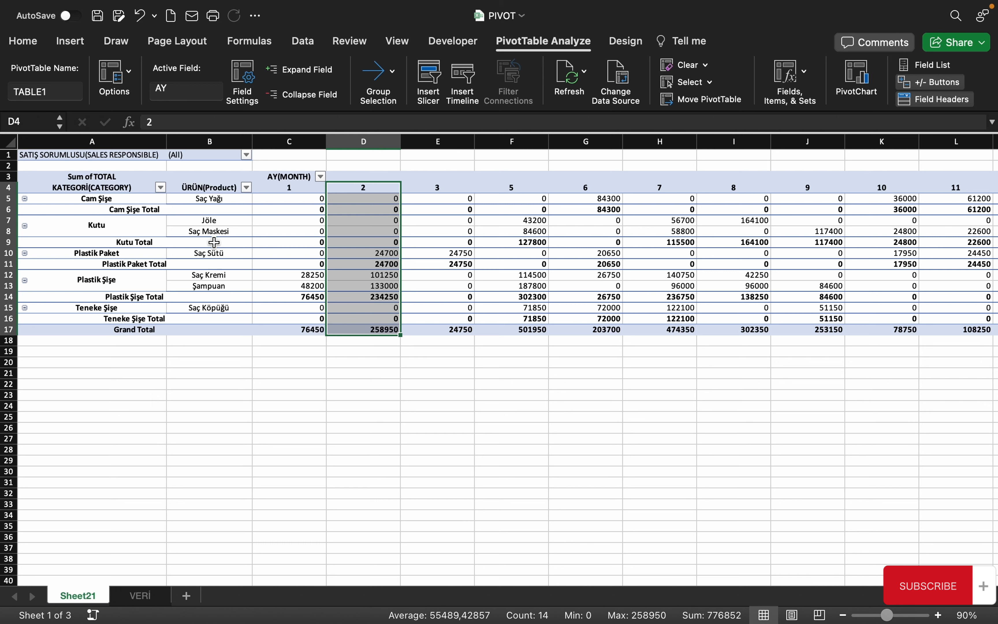
# Inspect the merged category labels, Saç Yağı row and Kutu Total value
pyautogui.click(136, 209)
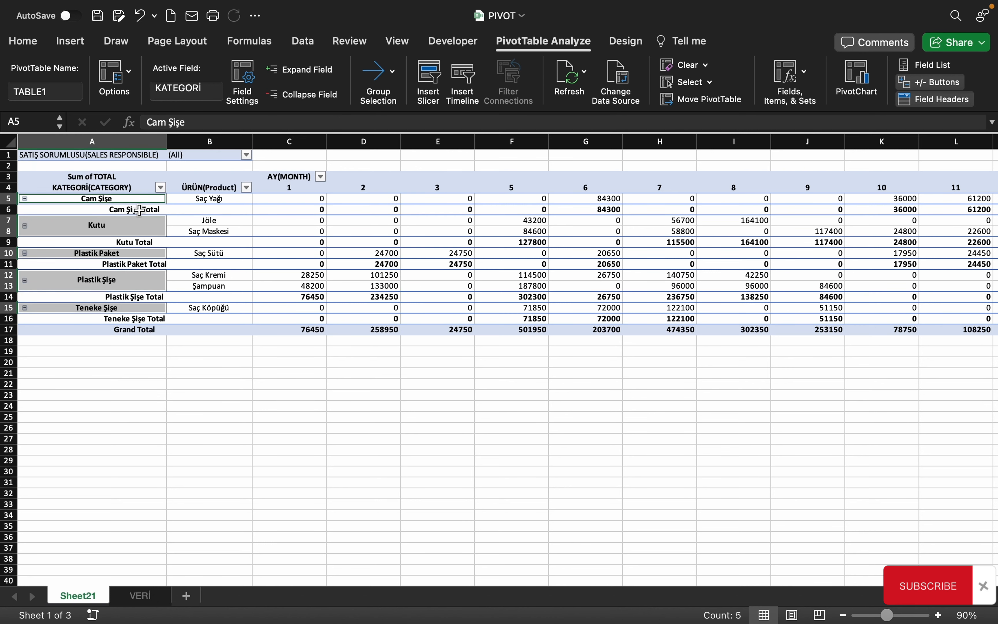
pyautogui.click(133, 383)
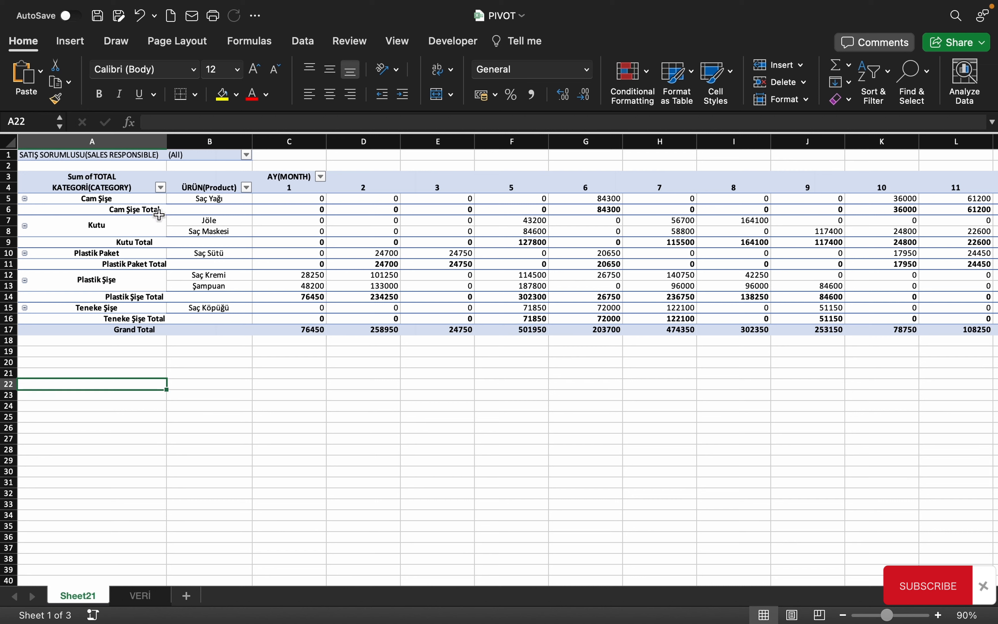
pyautogui.click(170, 199)
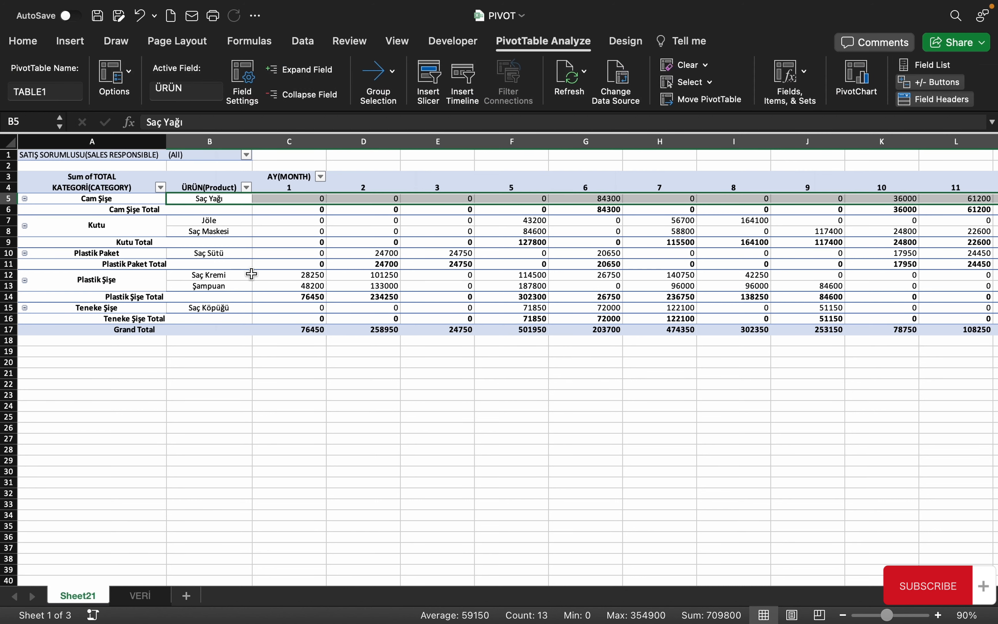
pyautogui.click(288, 246)
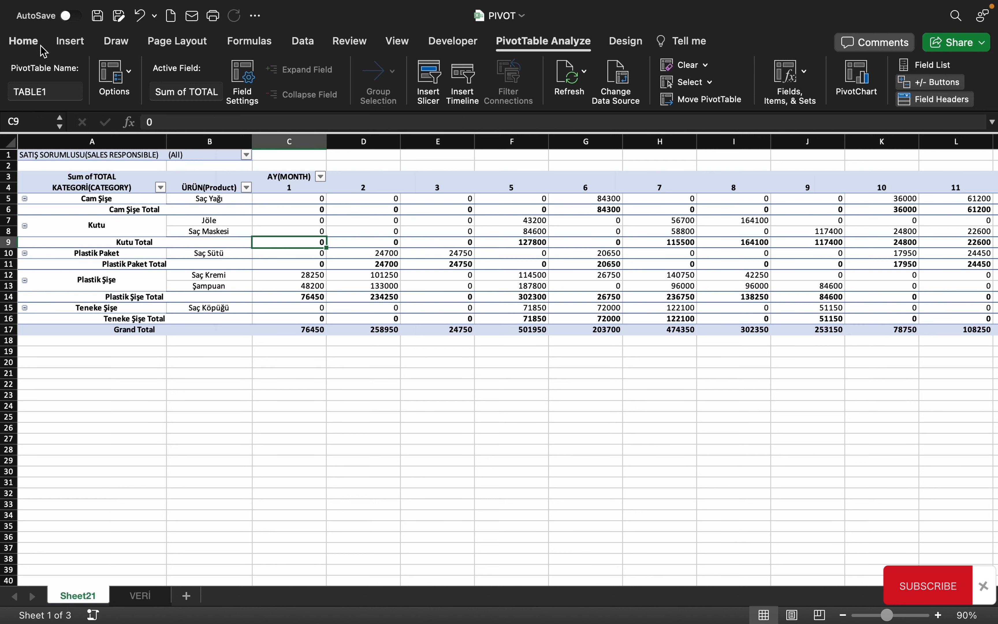
pyautogui.click(26, 42)
pyautogui.click(218, 257)
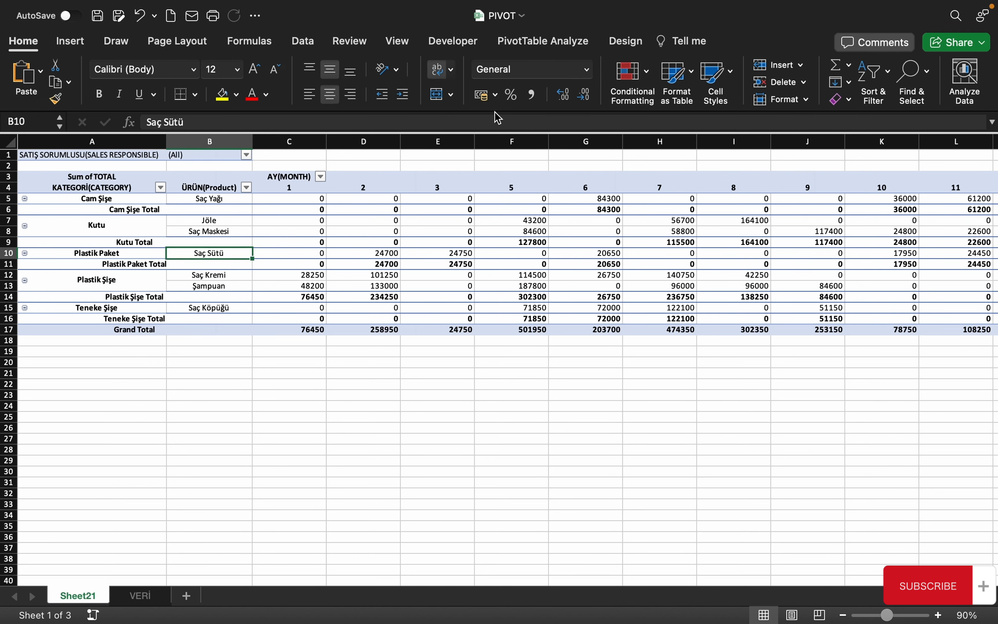
pyautogui.click(550, 41)
# Set 'Indent row labels when in compact form' to 3 in PivotTable Options
pyautogui.click(124, 77)
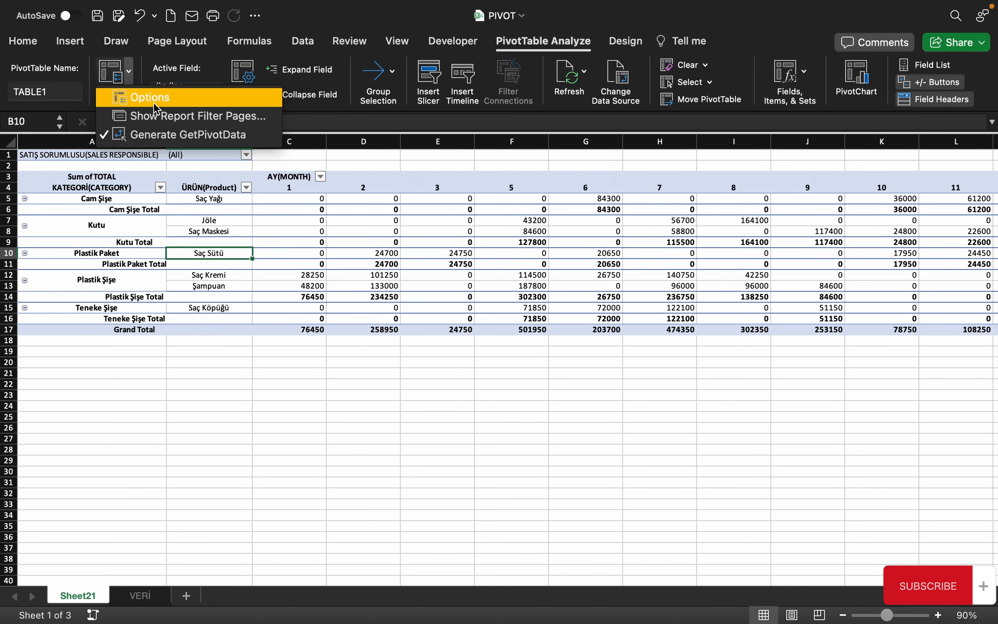
pyautogui.click(144, 98)
pyautogui.click(483, 127)
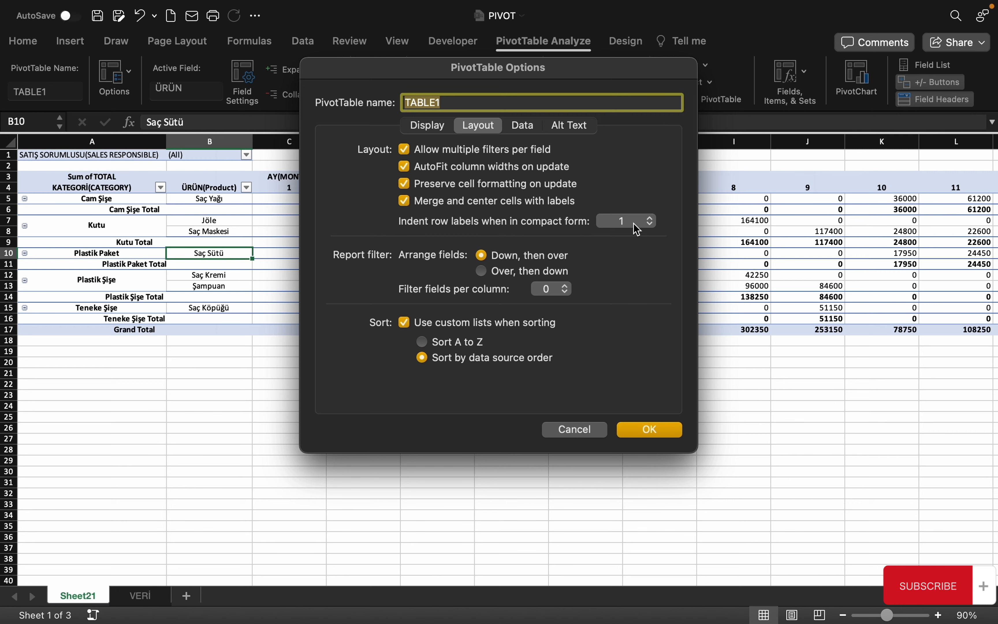
pyautogui.click(649, 223)
pyautogui.click(644, 261)
pyautogui.click(651, 431)
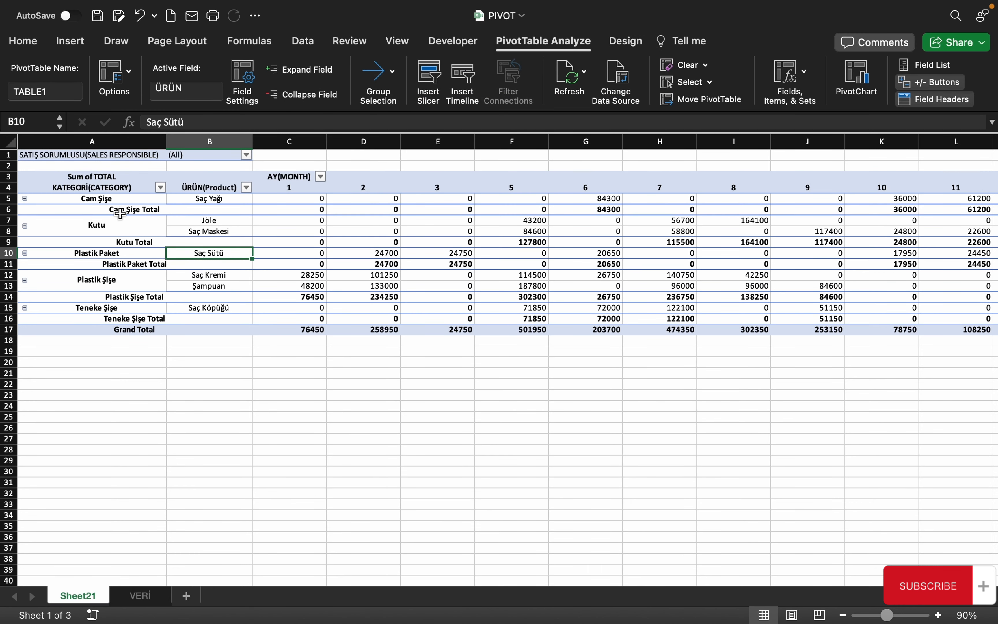
# Left-align the category and product labels in A5:B17 and indent them one step
pyautogui.click(137, 235)
pyautogui.moveTo(208, 197); pyautogui.dragTo(95, 330)
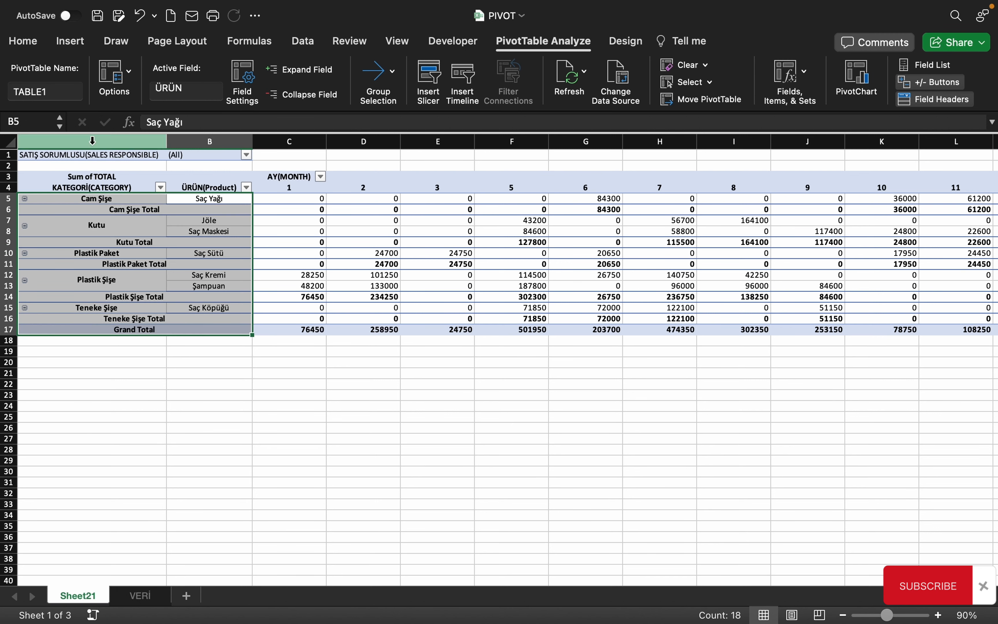
pyautogui.click(23, 41)
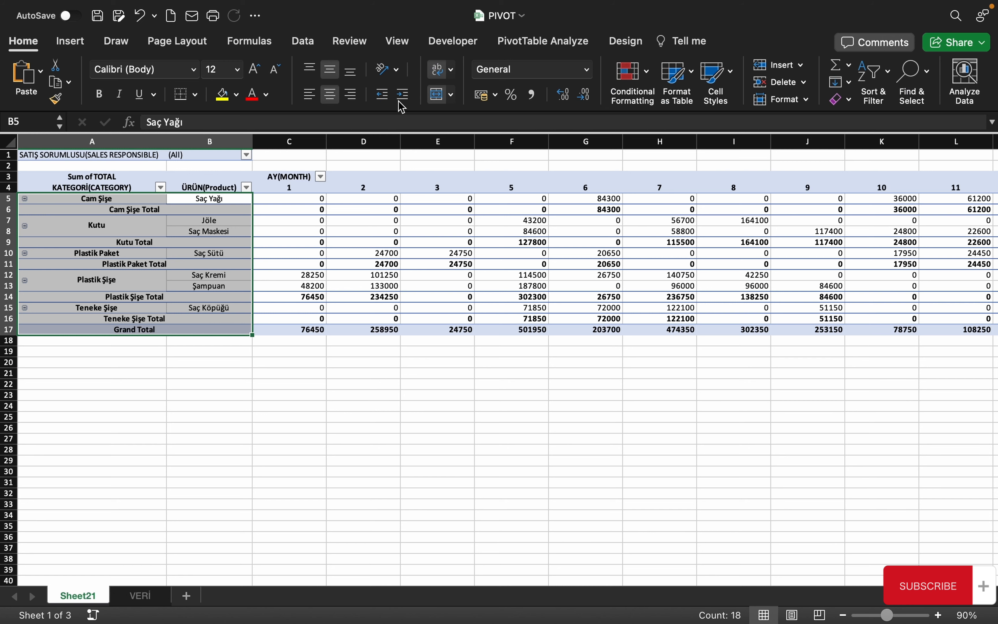
pyautogui.click(402, 100)
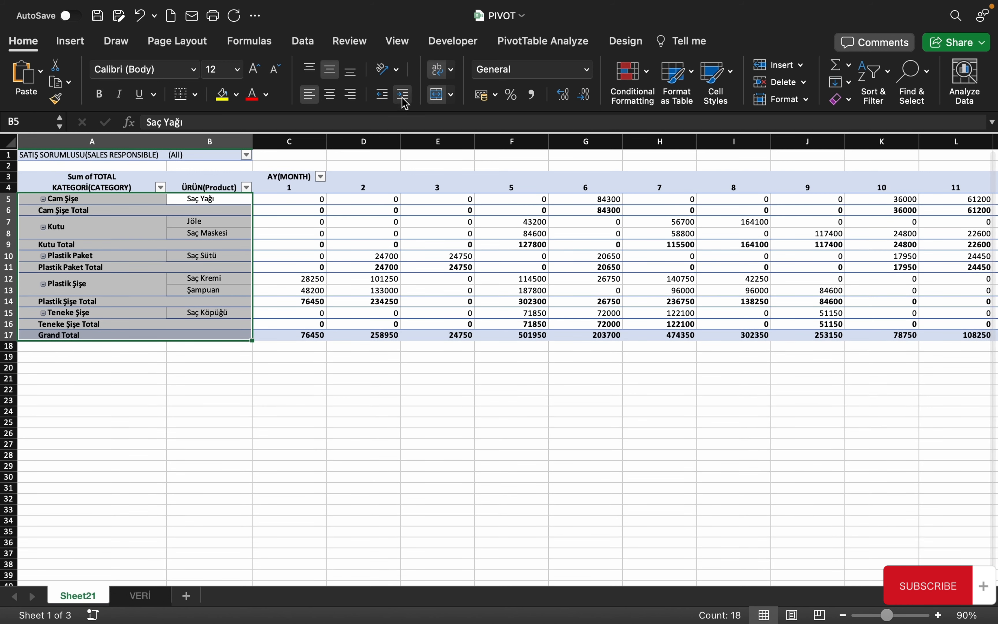
pyautogui.click(404, 95)
pyautogui.click(404, 96)
pyautogui.click(382, 95)
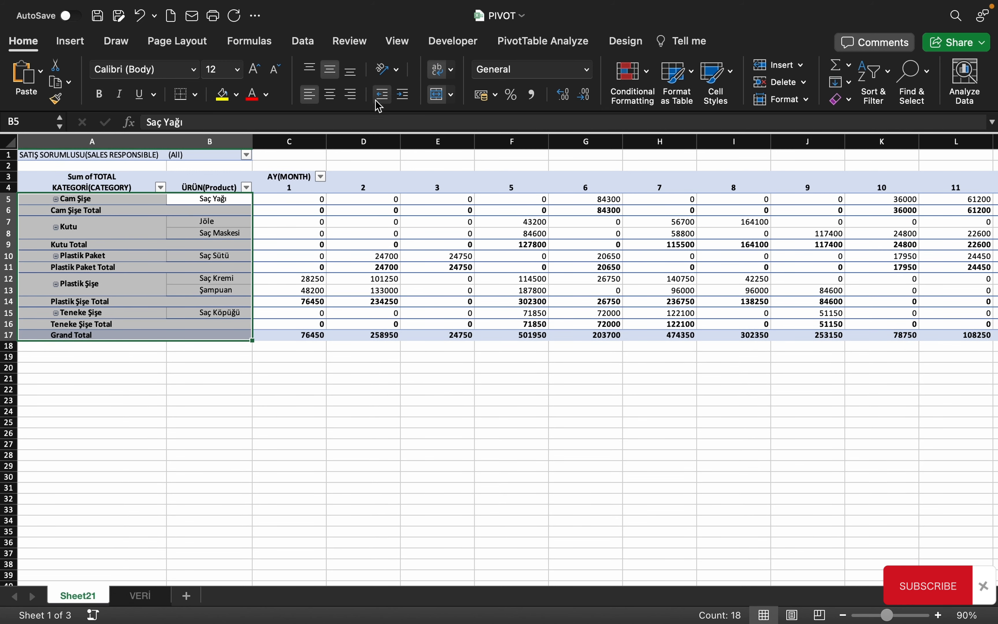
# Select the Saç Maskesi label in B8 and bring up the PivotTable Analyze Options list
pyautogui.click(202, 234)
pyautogui.click(522, 44)
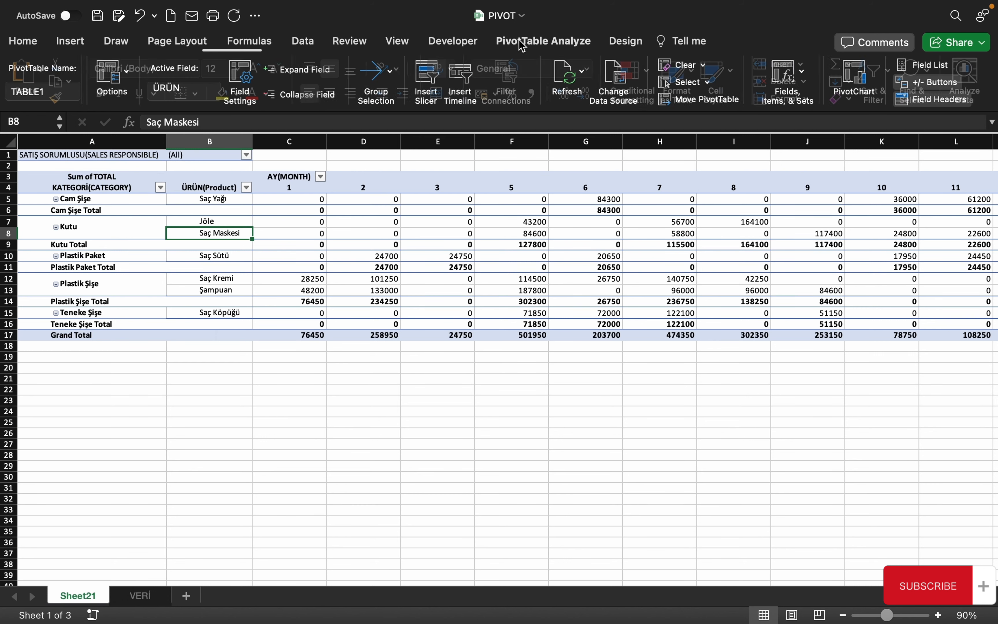
pyautogui.click(130, 75)
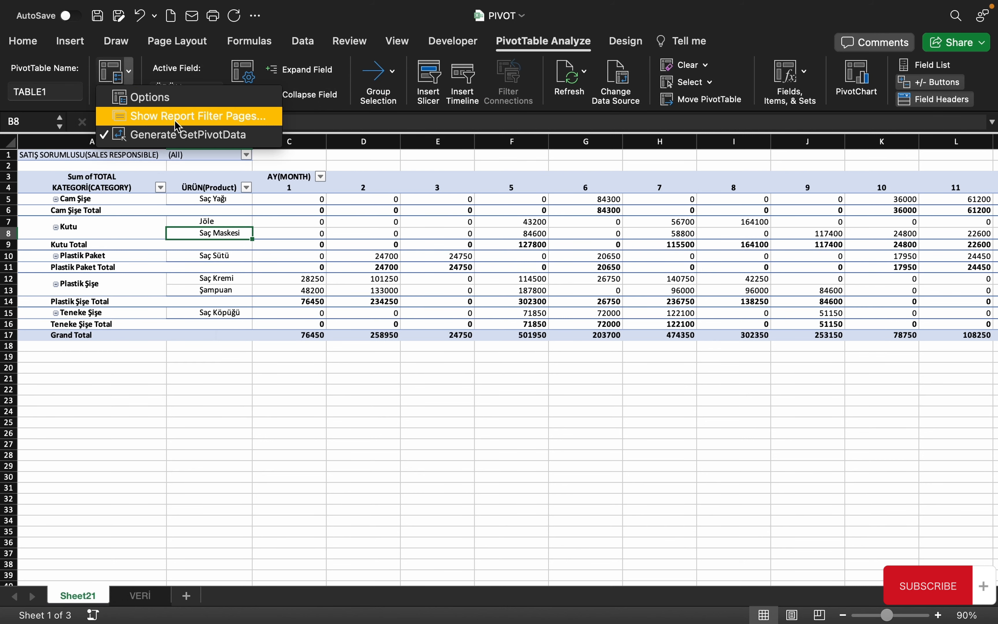
# In PivotTable Options Layout, set Filter fields per column to 4 and confirm
pyautogui.click(194, 100)
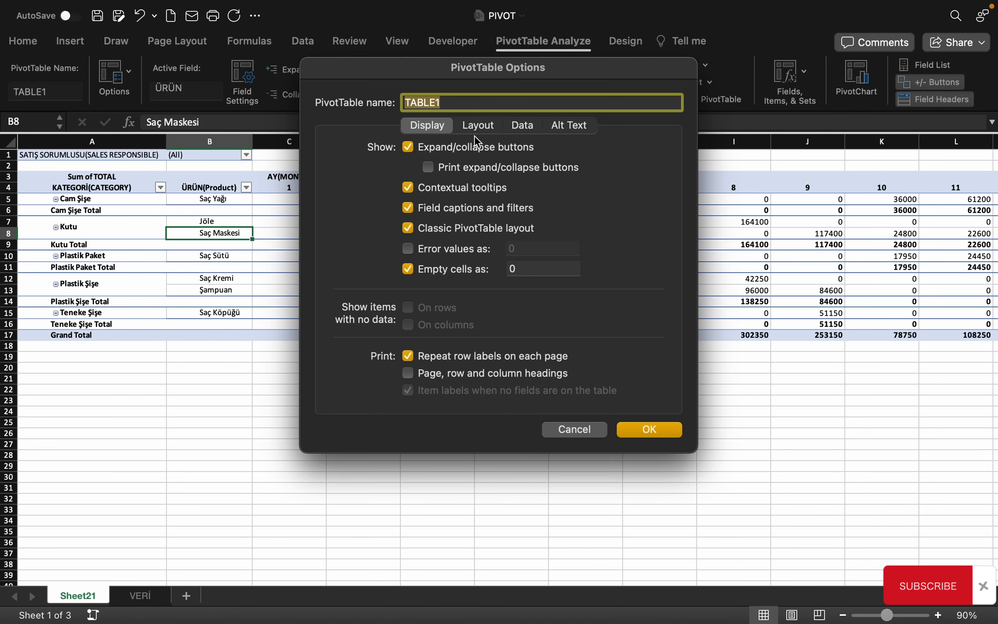
pyautogui.click(478, 125)
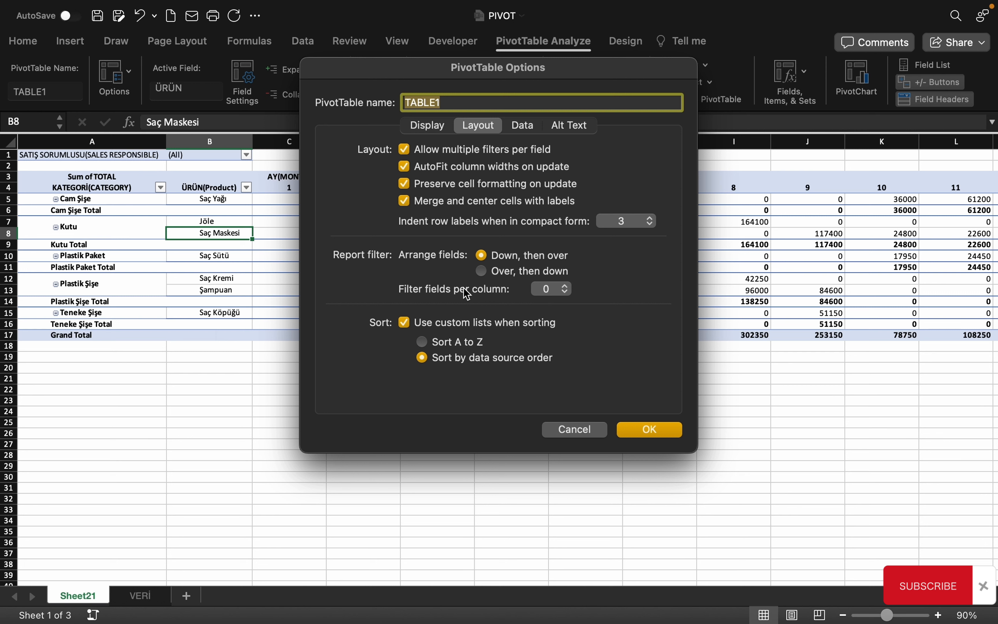
pyautogui.click(567, 290)
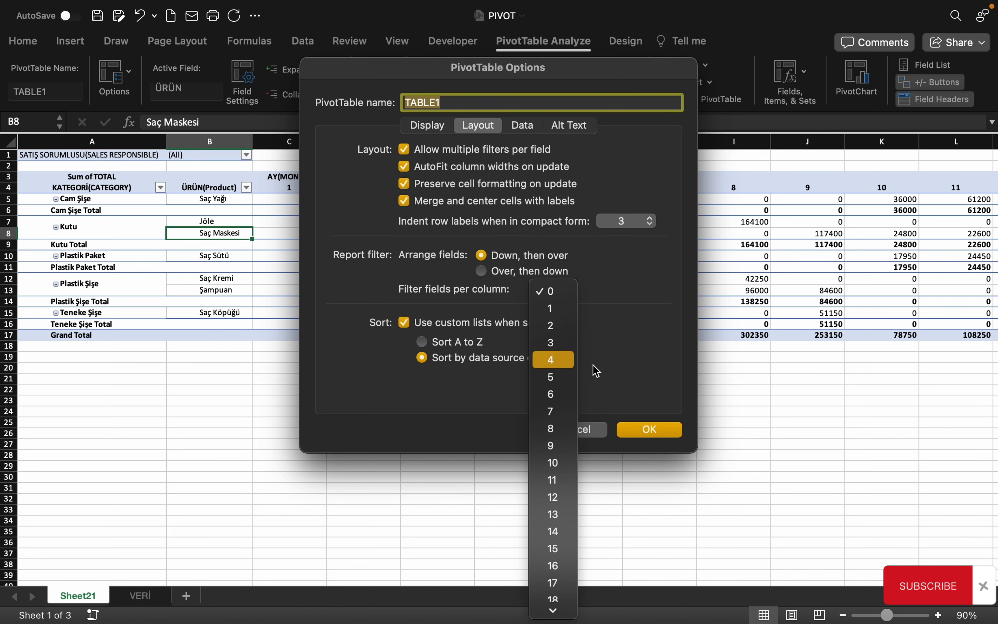
pyautogui.click(557, 360)
pyautogui.click(650, 430)
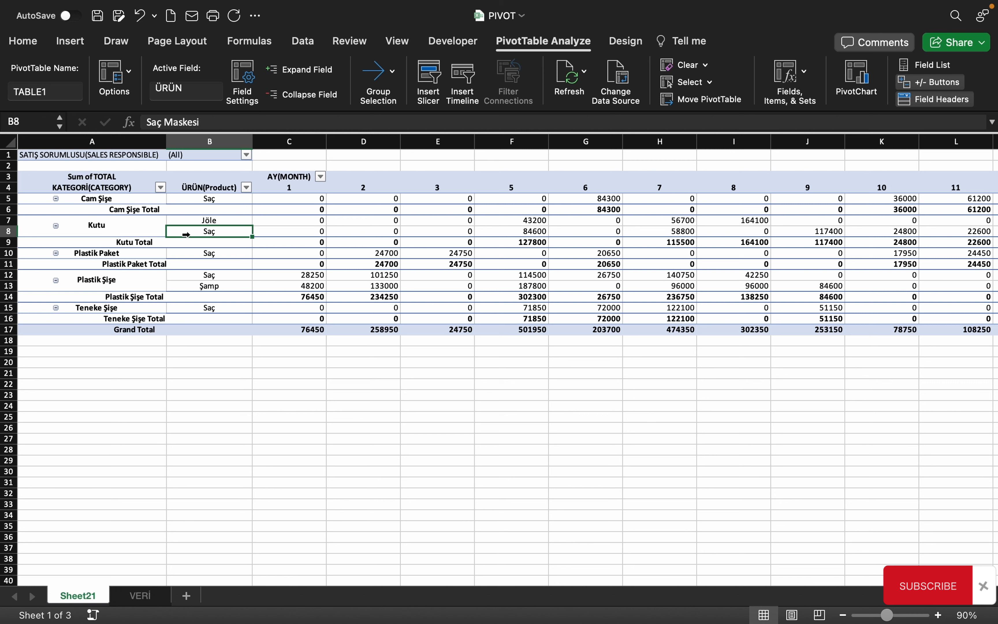
pyautogui.click(116, 222)
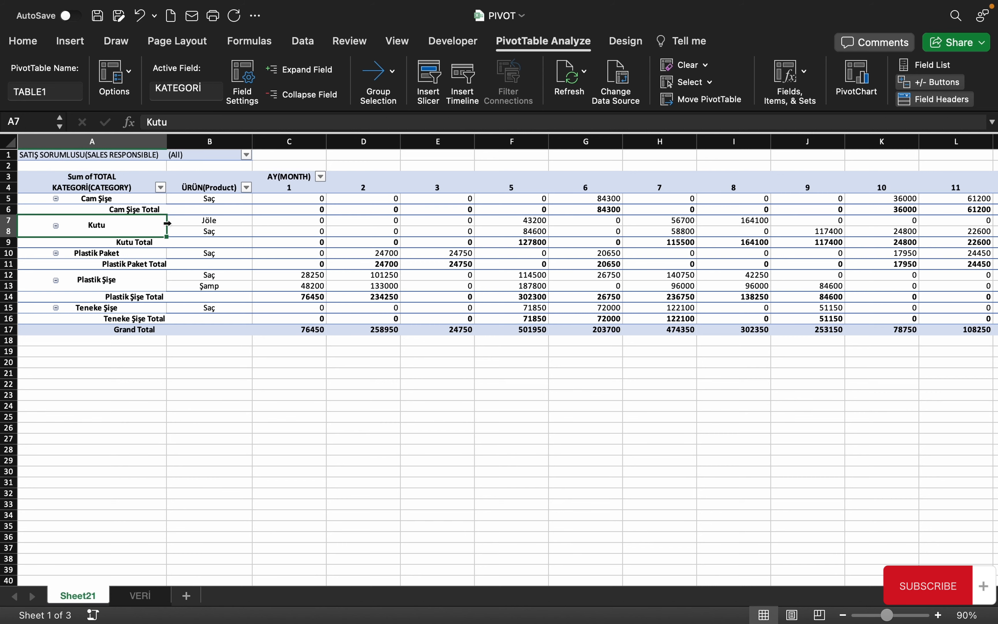
pyautogui.click(141, 595)
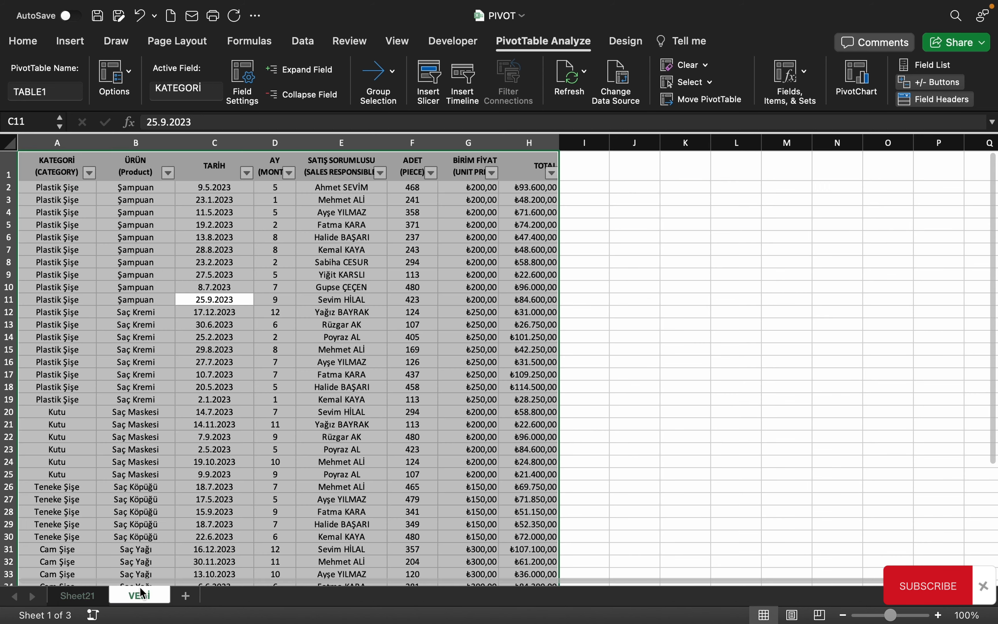
pyautogui.click(136, 212)
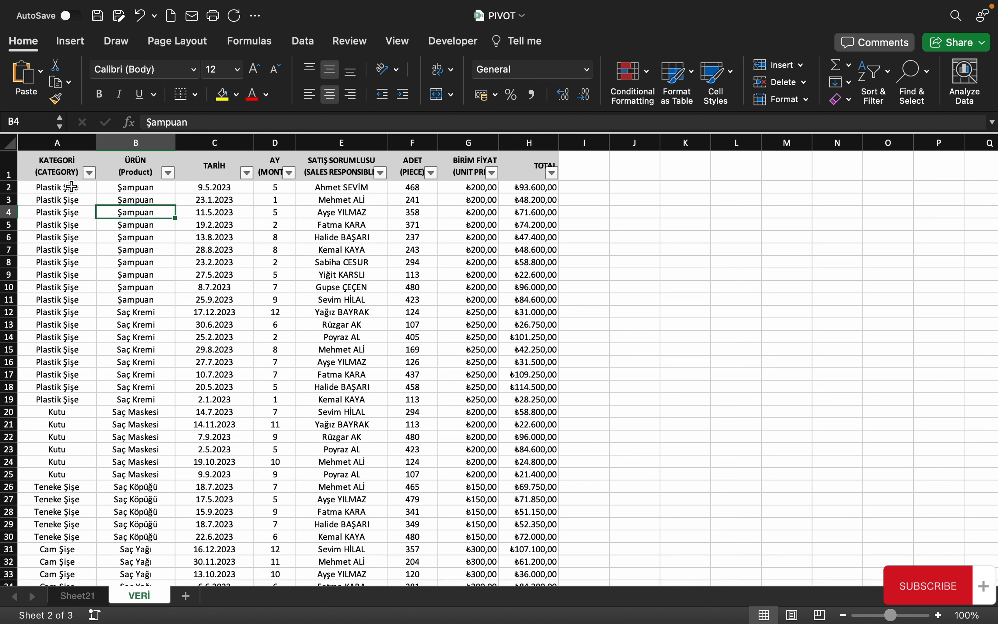
pyautogui.moveTo(63, 187); pyautogui.dragTo(80, 402)
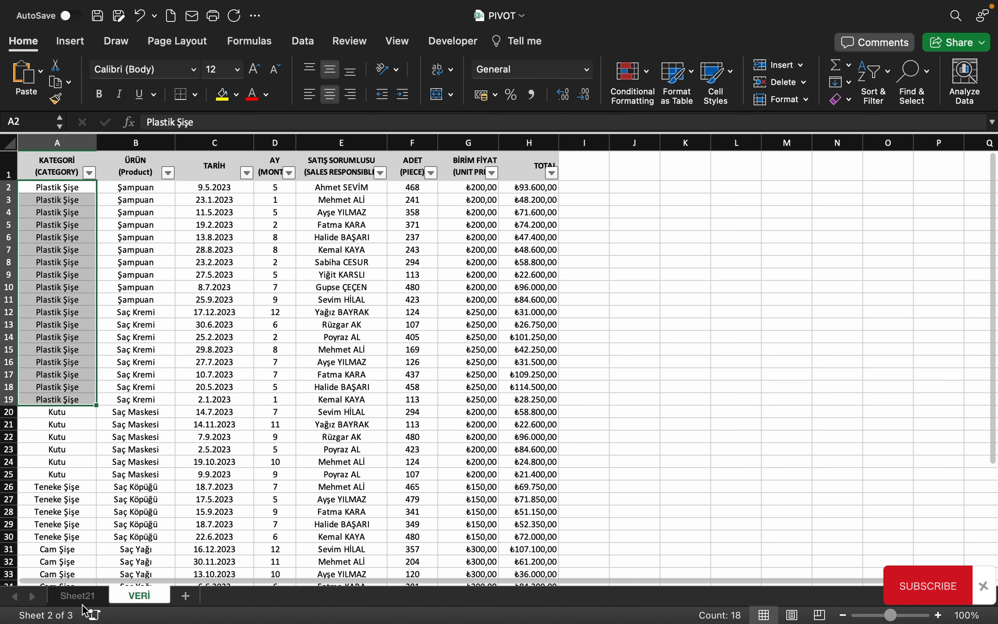
pyautogui.click(78, 595)
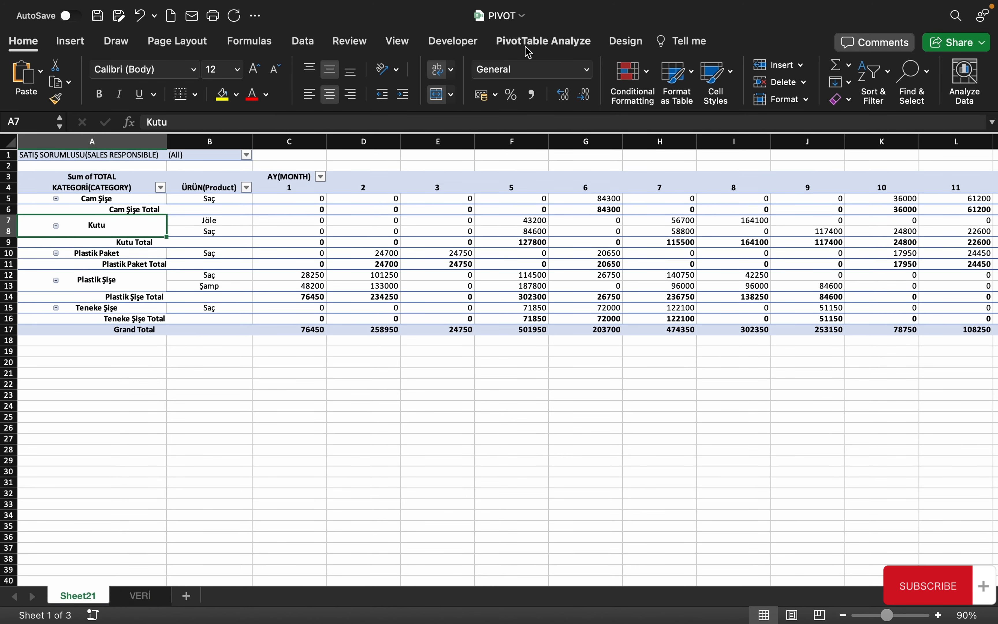
pyautogui.click(543, 40)
pyautogui.click(128, 73)
# Open PivotTable Options and show its Layout settings
pyautogui.click(151, 98)
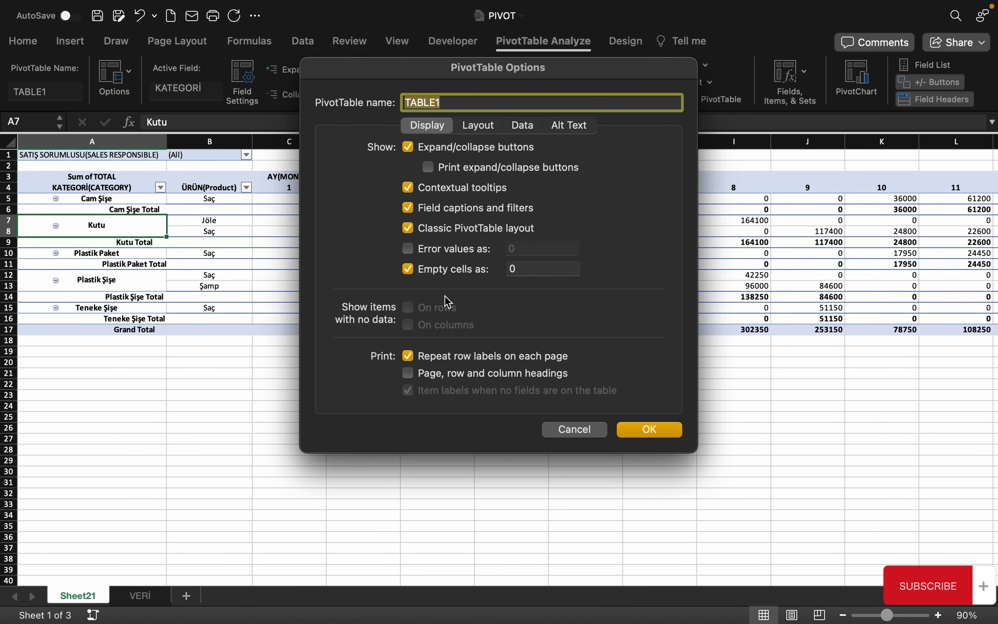
pyautogui.click(479, 125)
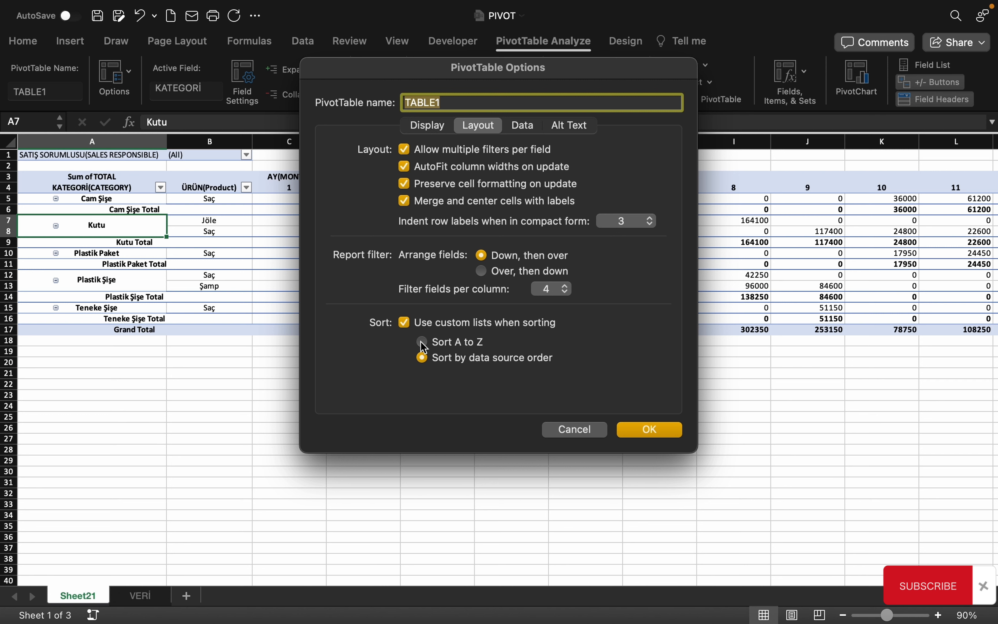
# Switch PivotTable Options to the Data settings to review source data options
pyautogui.click(525, 128)
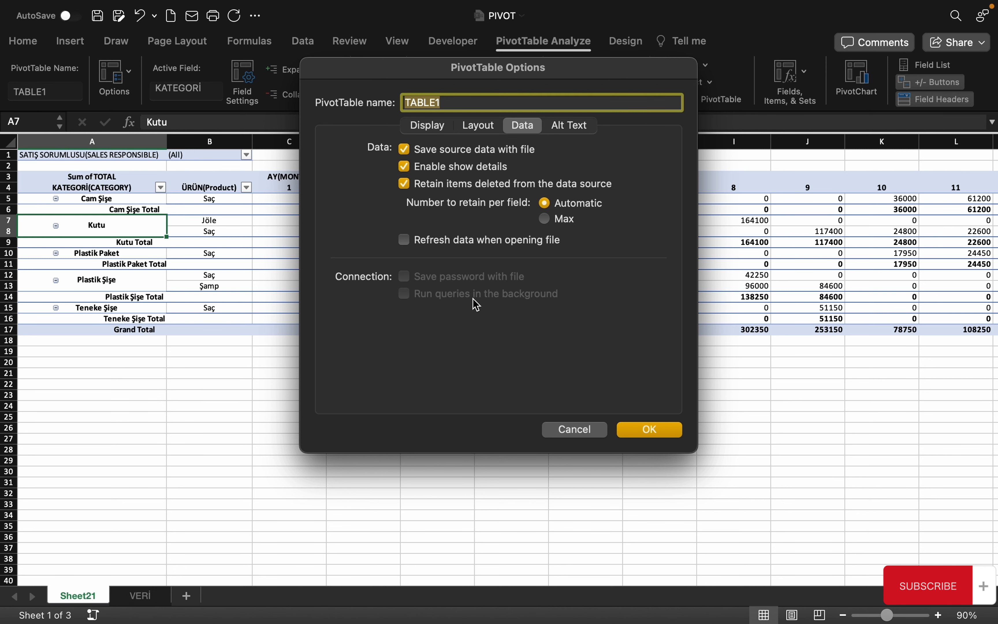
# View the Alt Text settings, close PivotTable Options with OK, and select B8
pyautogui.click(577, 129)
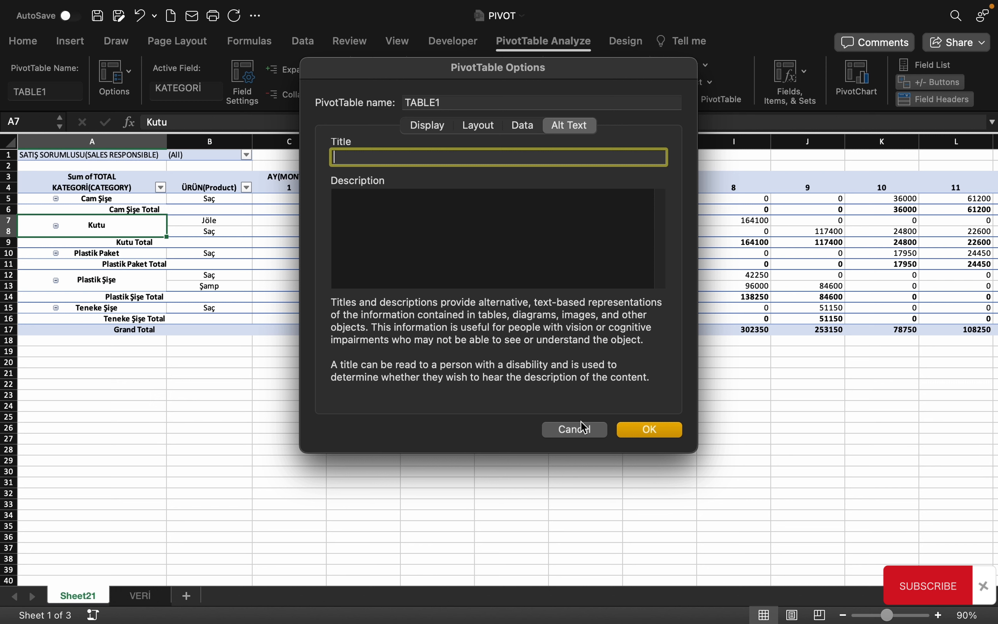
pyautogui.click(646, 432)
pyautogui.click(244, 234)
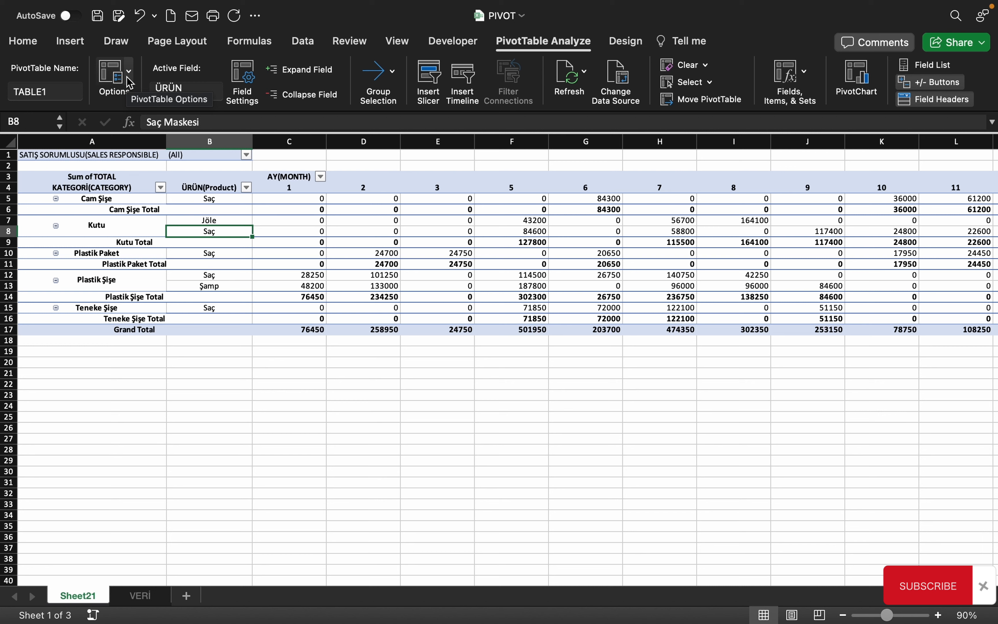
pyautogui.click(348, 245)
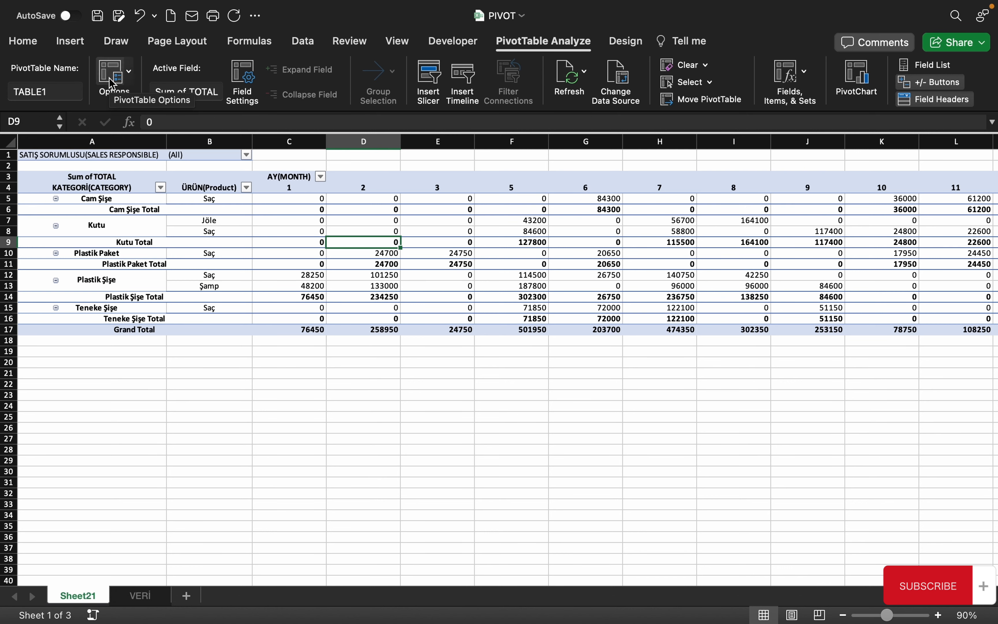
pyautogui.rightClick(273, 233)
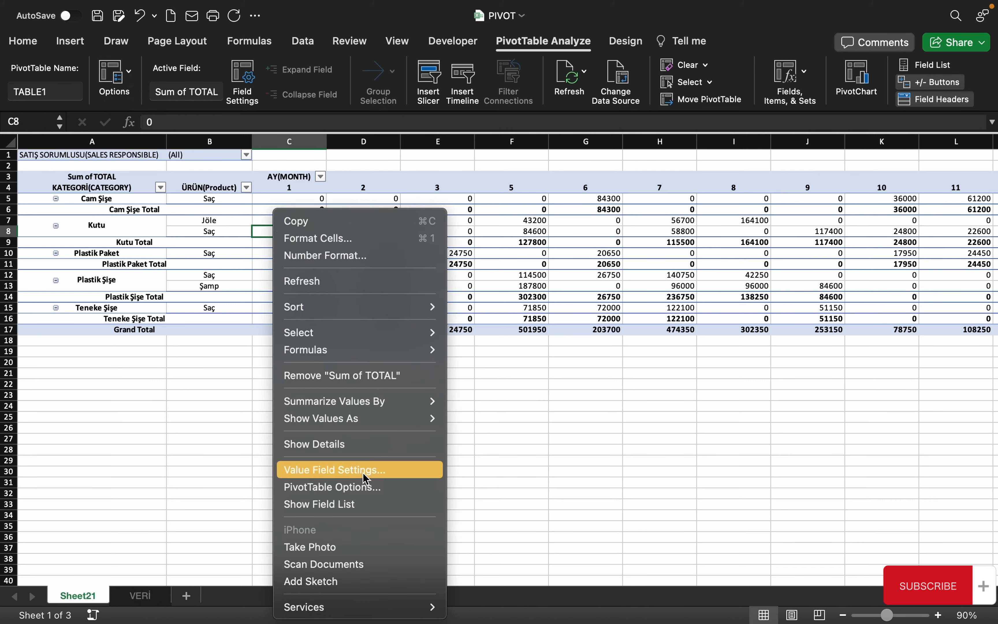
pyautogui.click(341, 489)
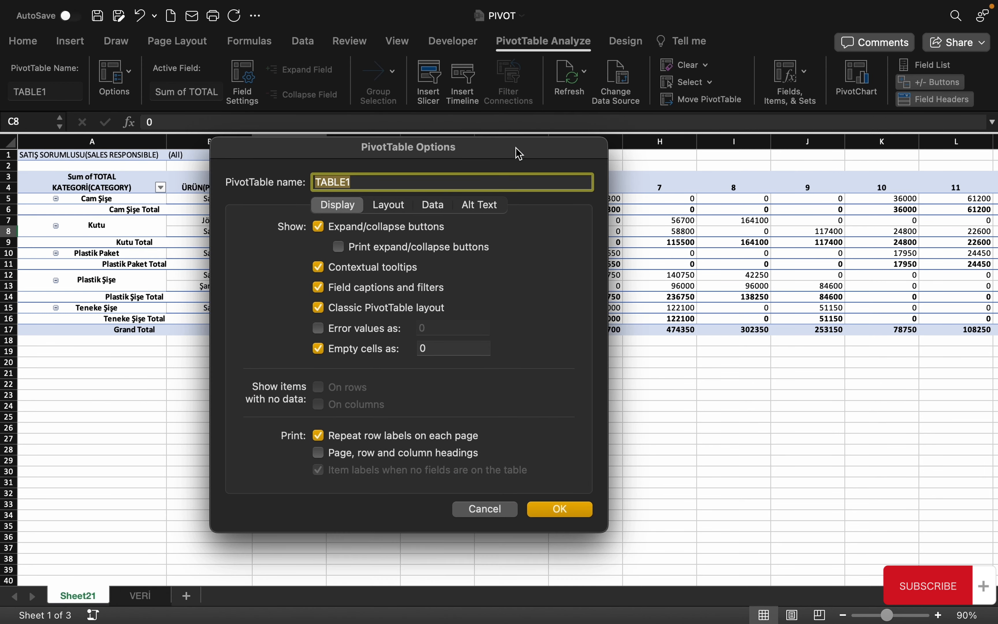
pyautogui.click(390, 205)
pyautogui.click(481, 205)
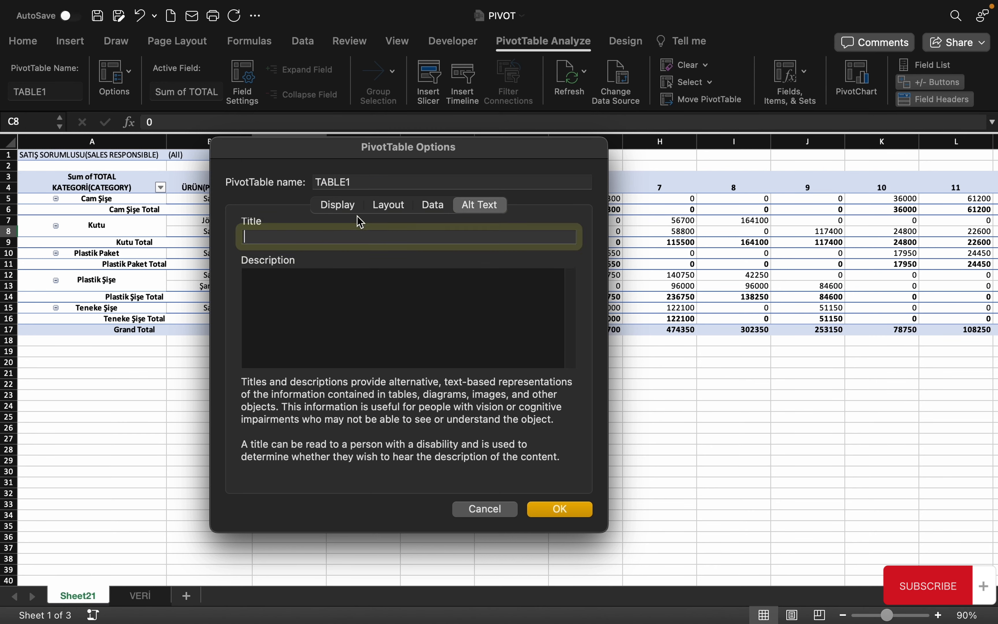
pyautogui.click(342, 206)
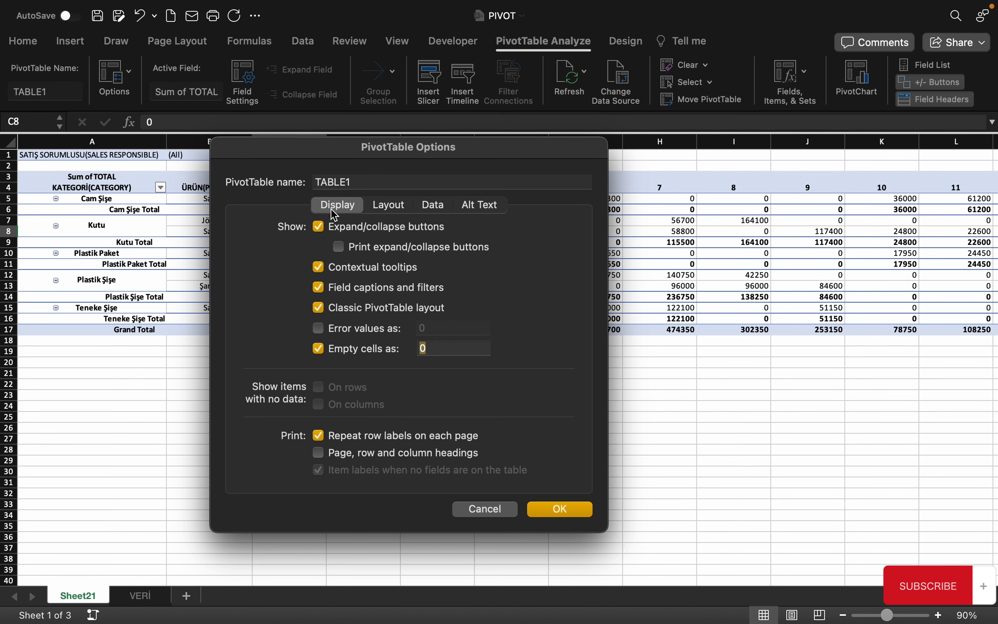
pyautogui.click(560, 509)
pyautogui.click(208, 254)
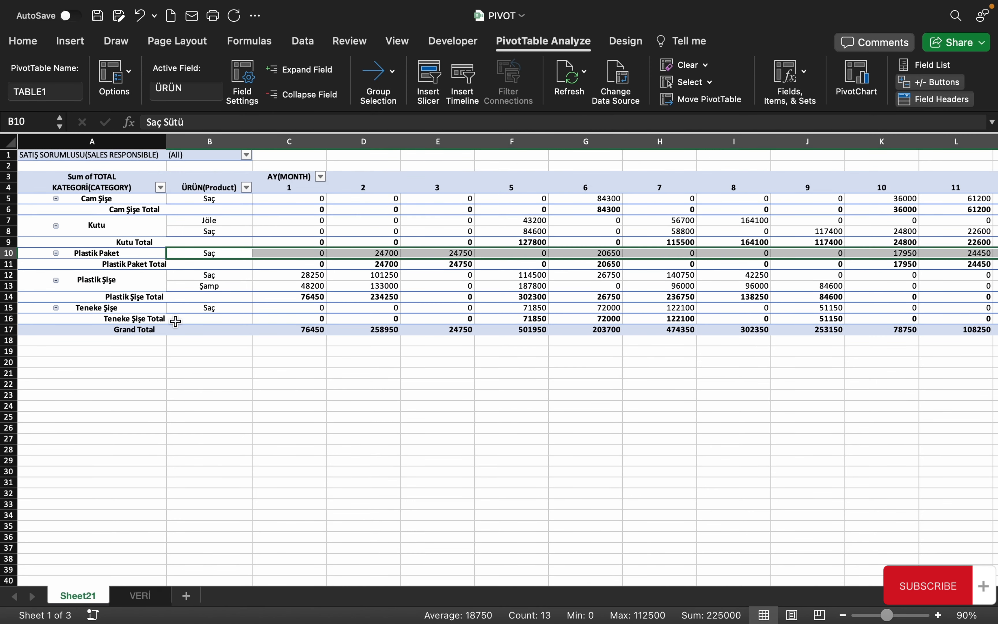
pyautogui.click(129, 79)
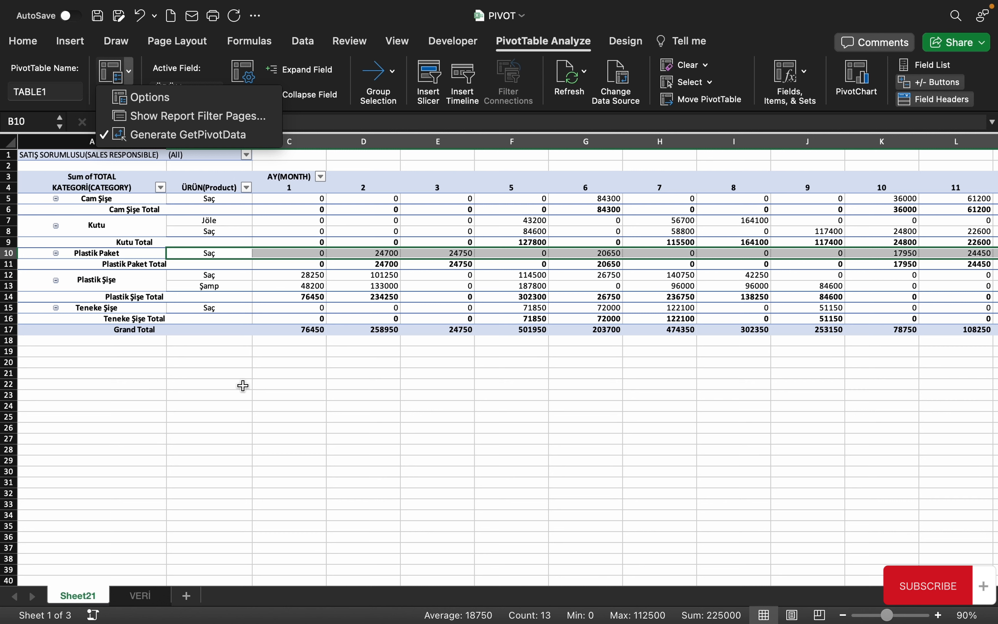
pyautogui.click(215, 280)
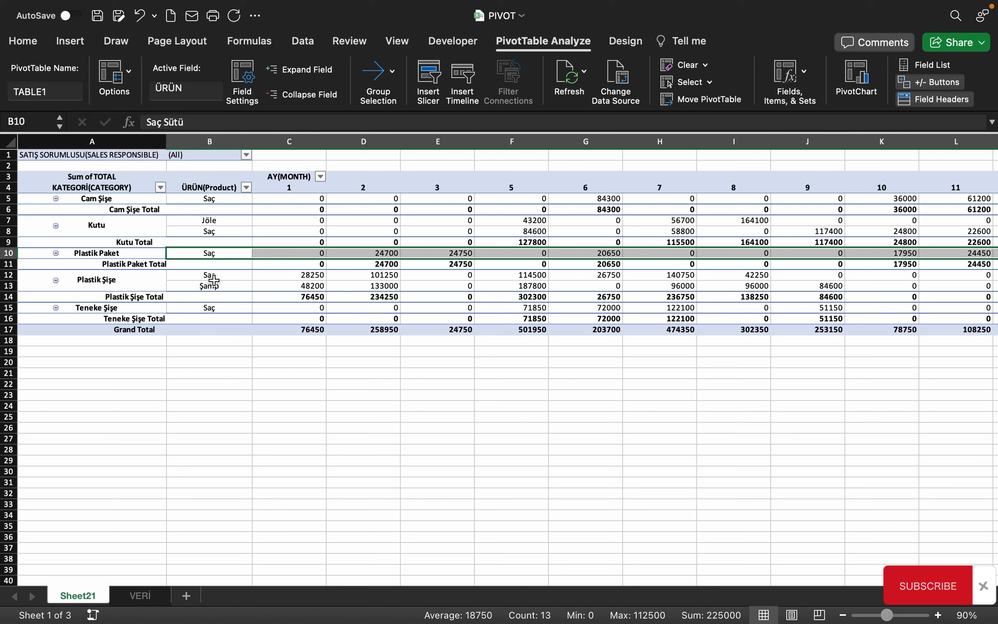
pyautogui.click(187, 177)
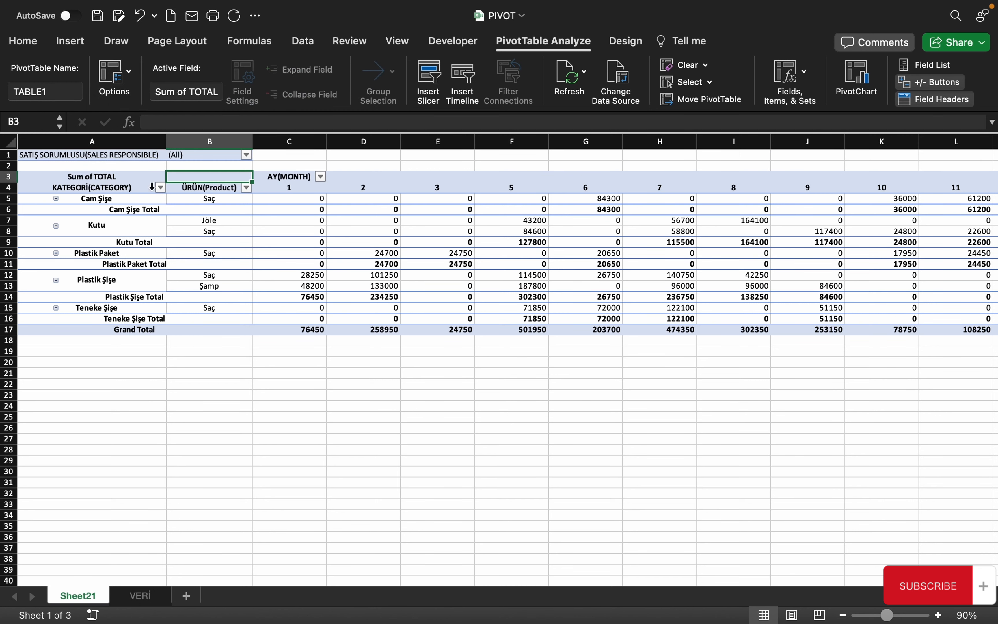
pyautogui.click(246, 156)
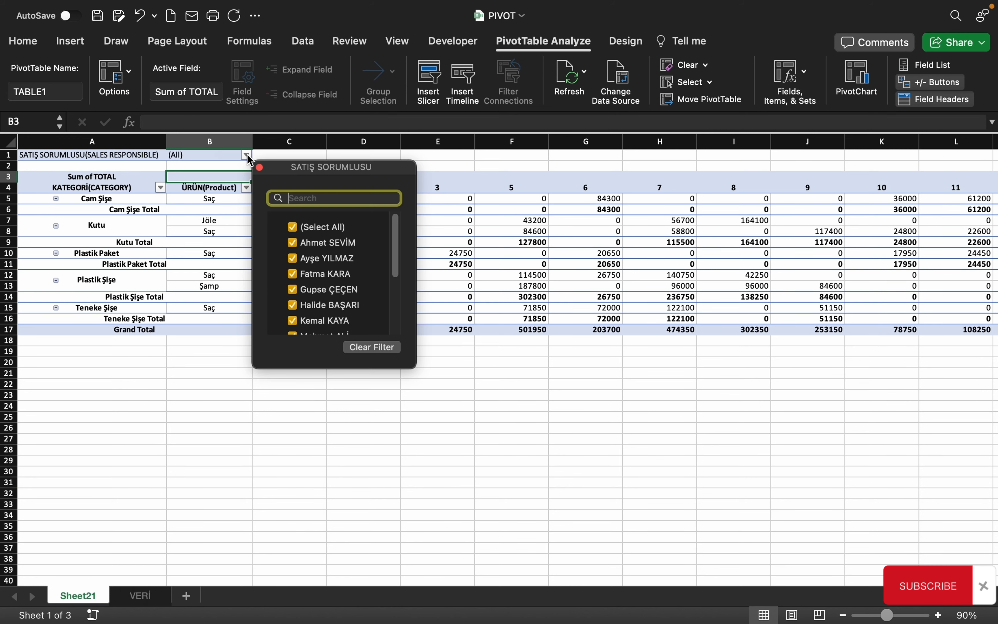
pyautogui.click(292, 228)
pyautogui.click(294, 275)
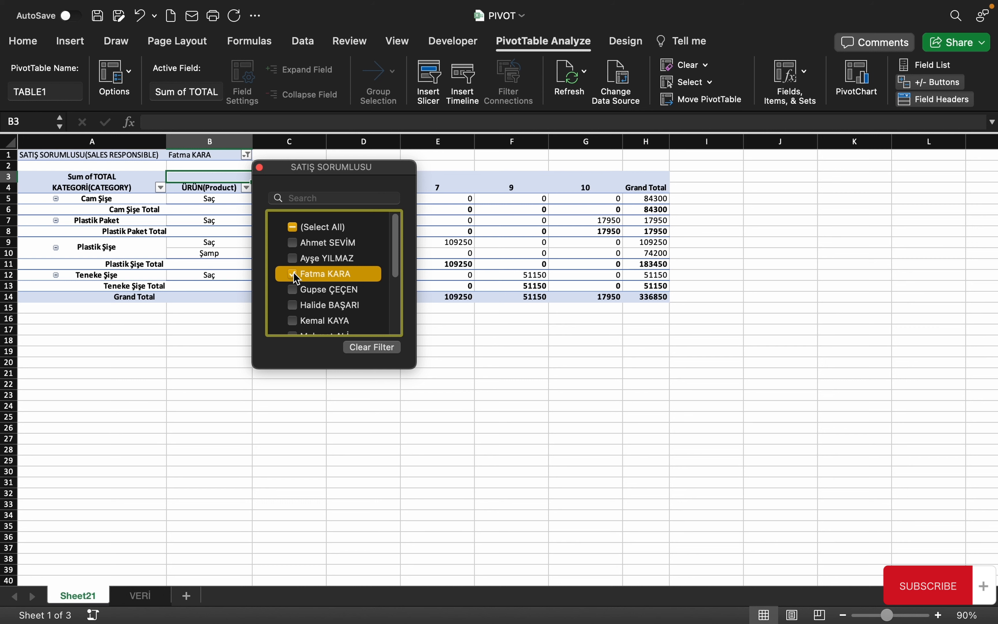
pyautogui.click(300, 280)
pyautogui.click(293, 227)
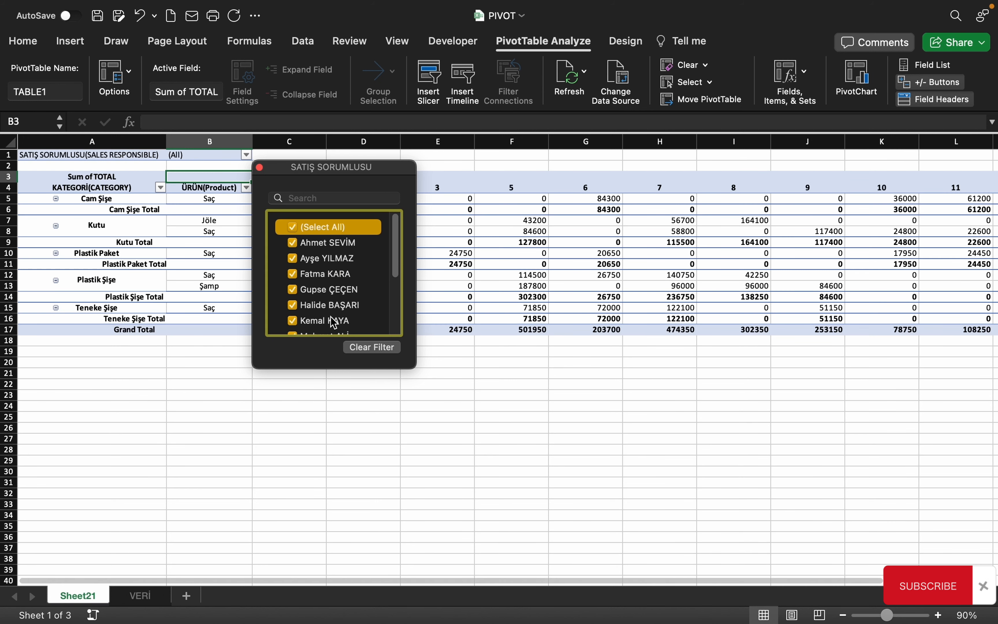
pyautogui.click(168, 250)
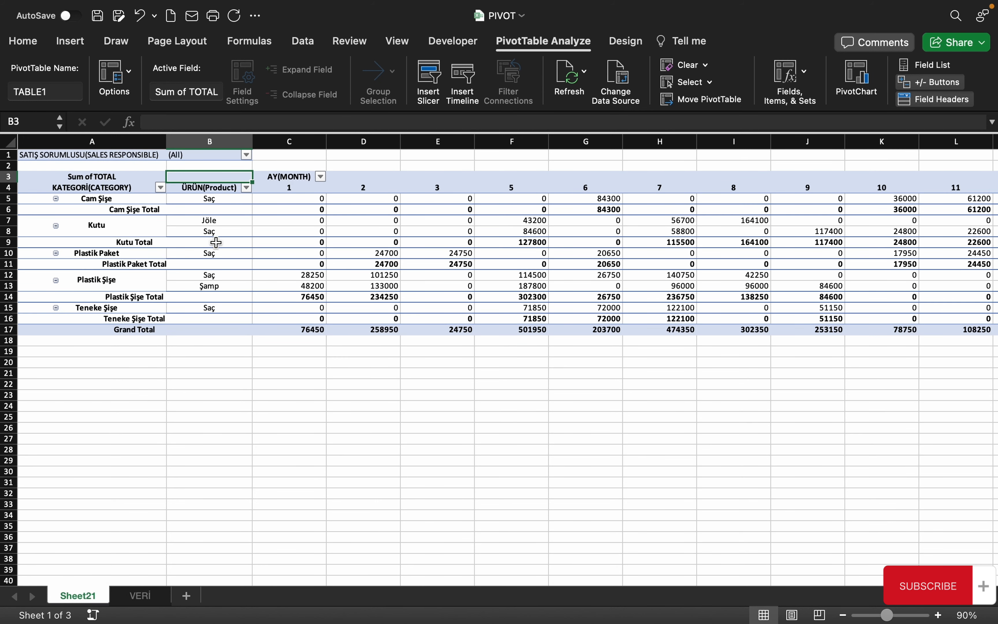
pyautogui.click(140, 235)
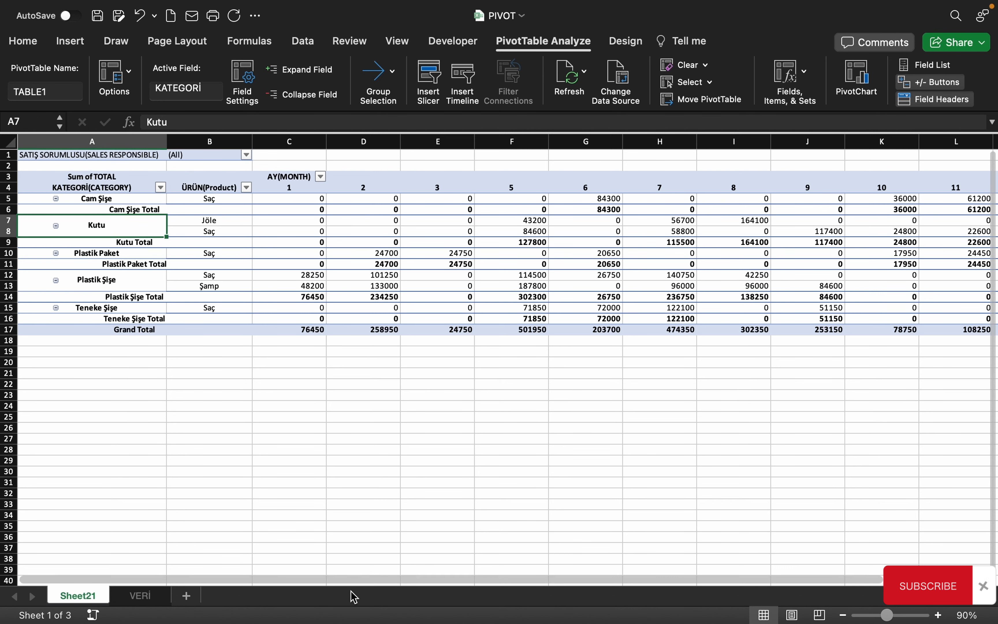
pyautogui.click(246, 155)
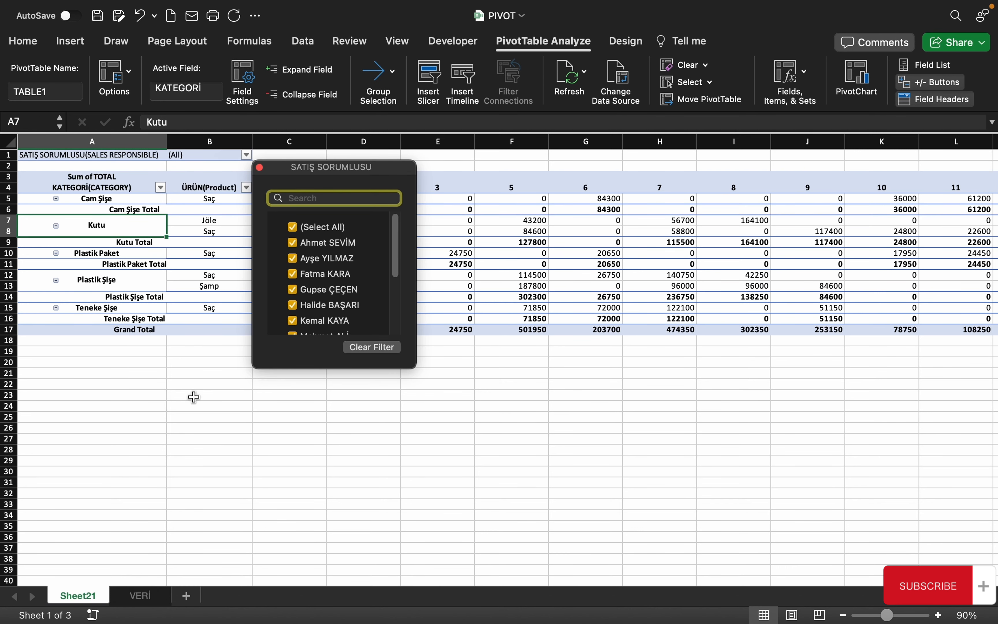
pyautogui.click(155, 299)
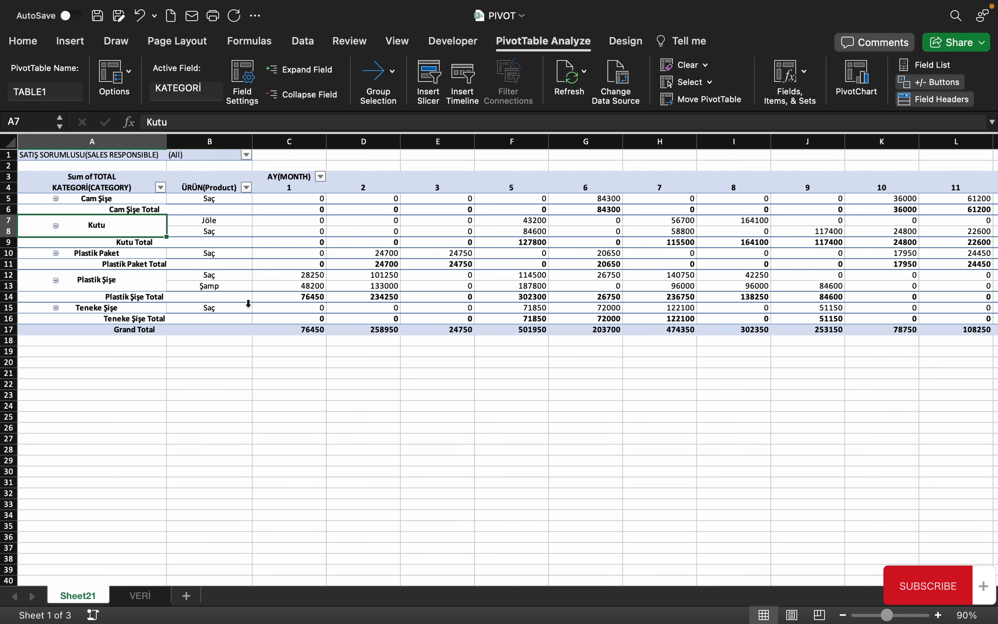
# Select a pivot cell and run Show Report Filter Pages on the SATIŞ SORUMLUSU field
pyautogui.click(212, 207)
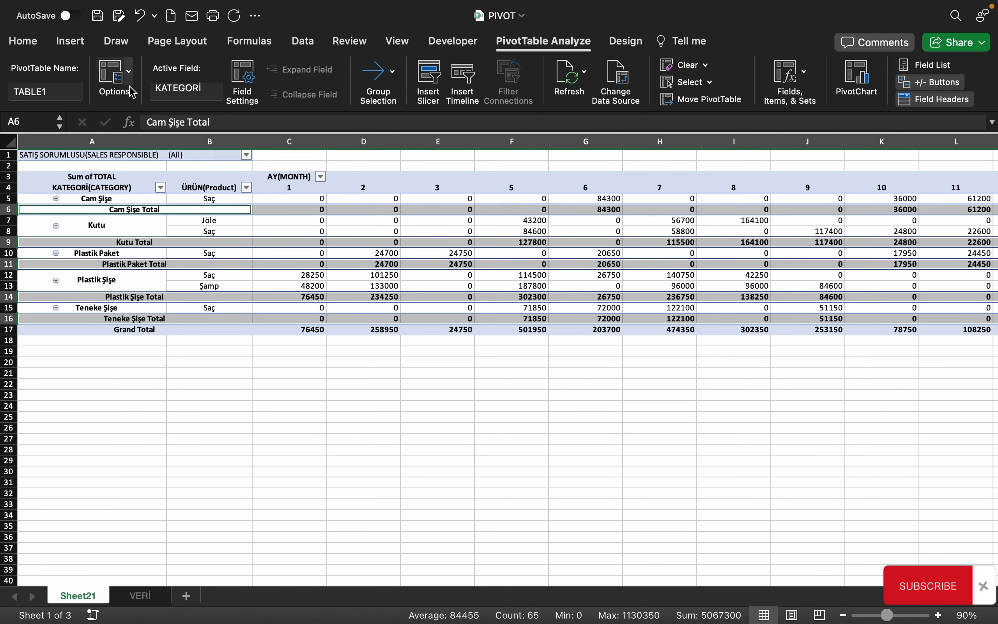
pyautogui.moveTo(277, 217); pyautogui.dragTo(271, 210)
pyautogui.click(129, 71)
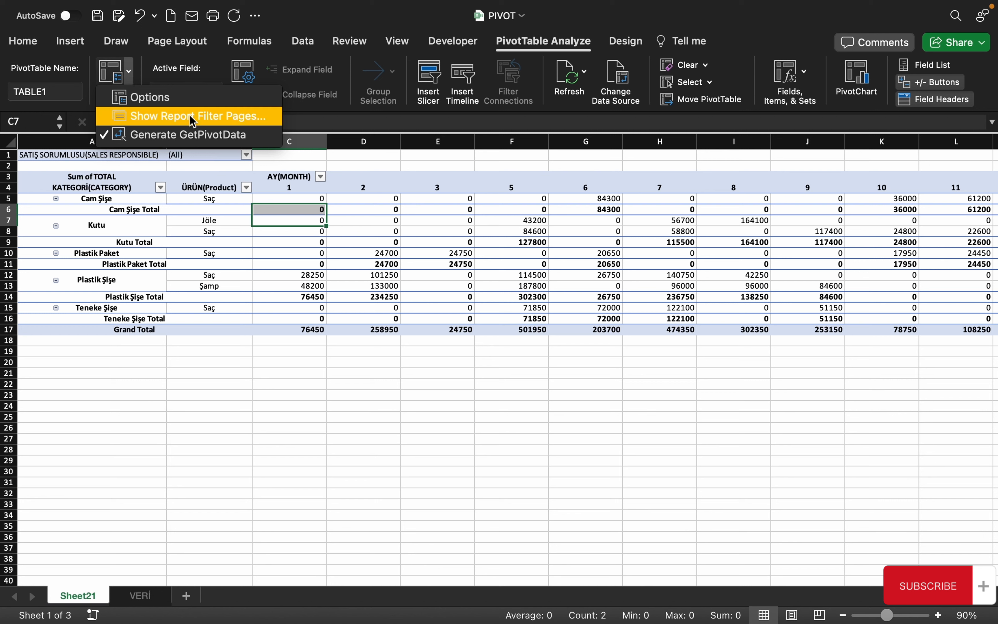
pyautogui.click(174, 118)
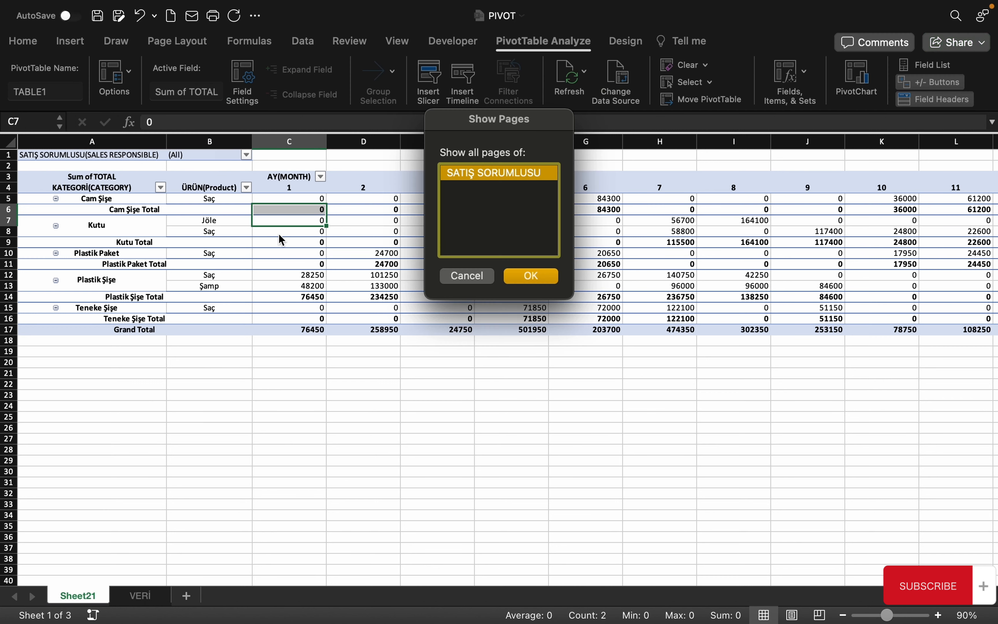
pyautogui.moveTo(469, 130); pyautogui.dragTo(380, 202)
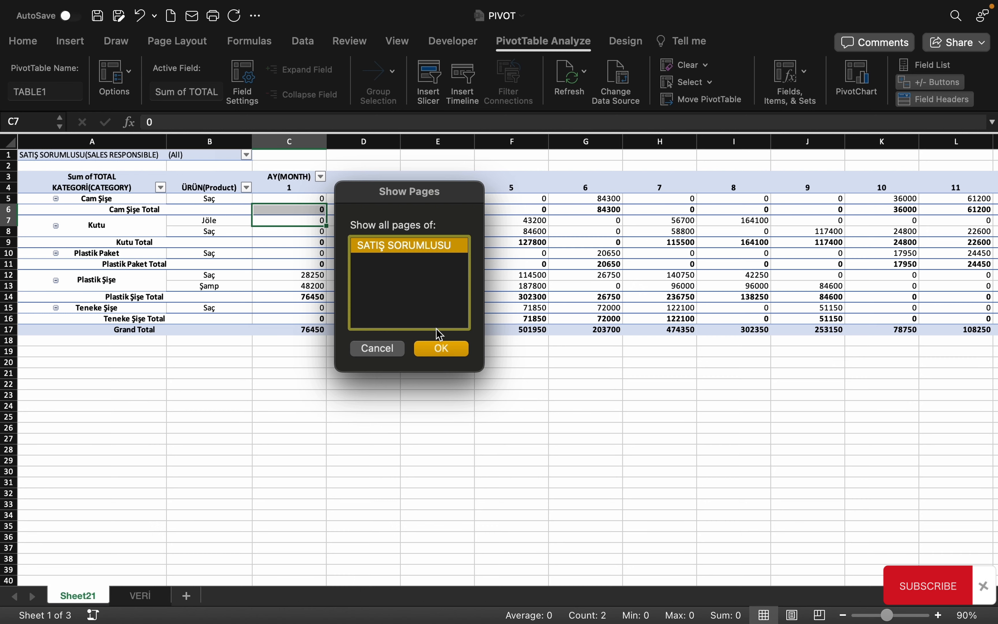
pyautogui.click(442, 350)
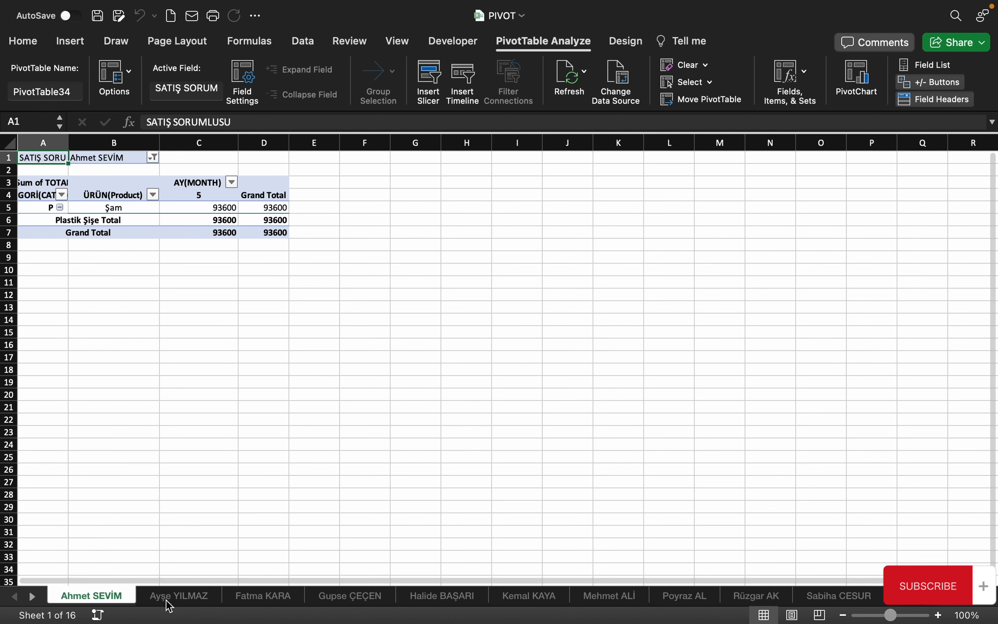
# Browse through the generated salesperson sheets, ending at the last one
pyautogui.click(179, 596)
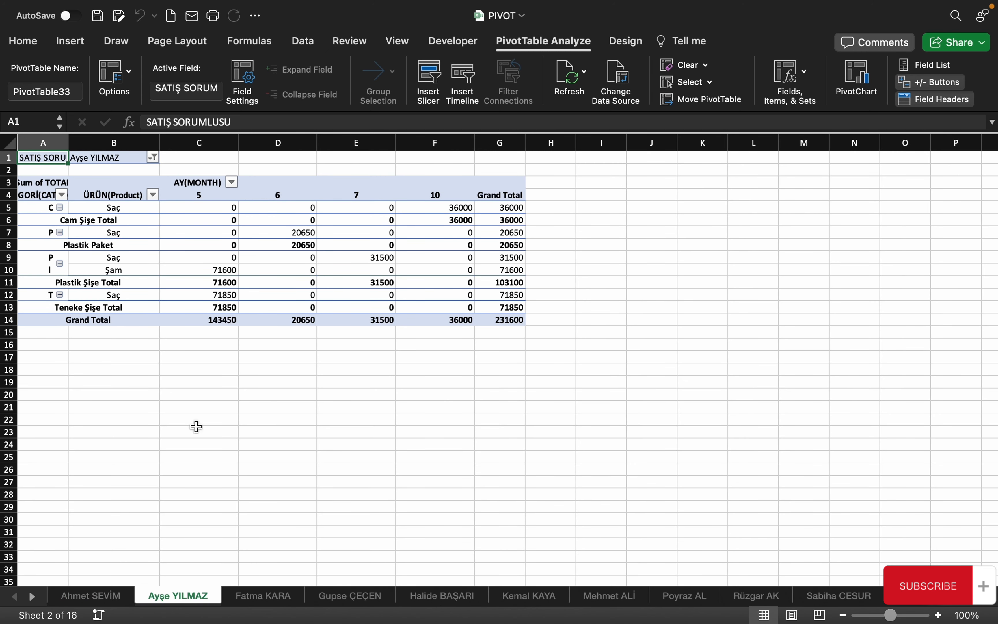
pyautogui.click(266, 597)
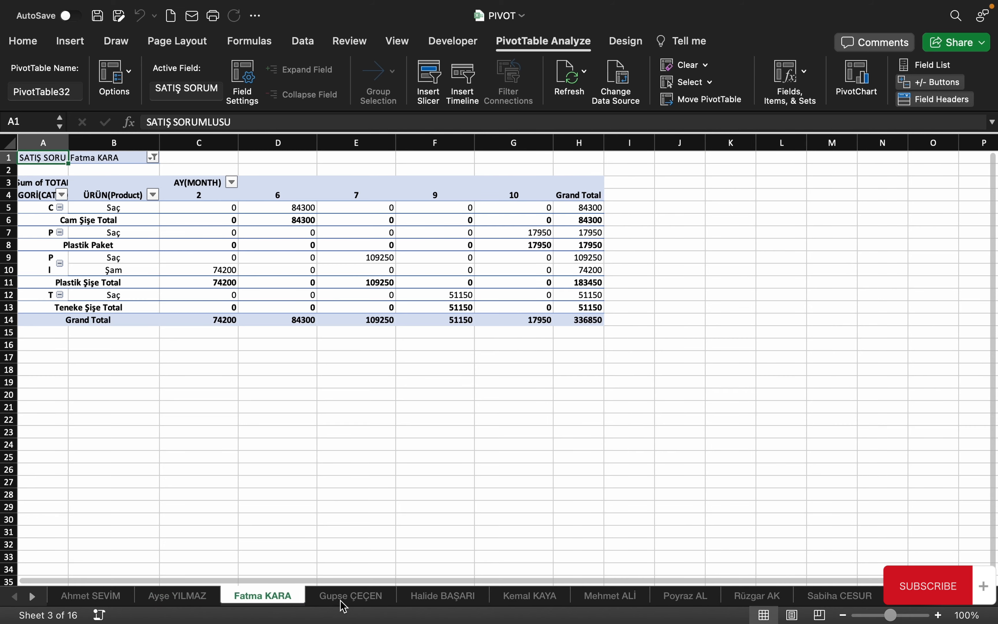
pyautogui.click(344, 601)
pyautogui.click(440, 601)
pyautogui.click(537, 600)
pyautogui.click(606, 602)
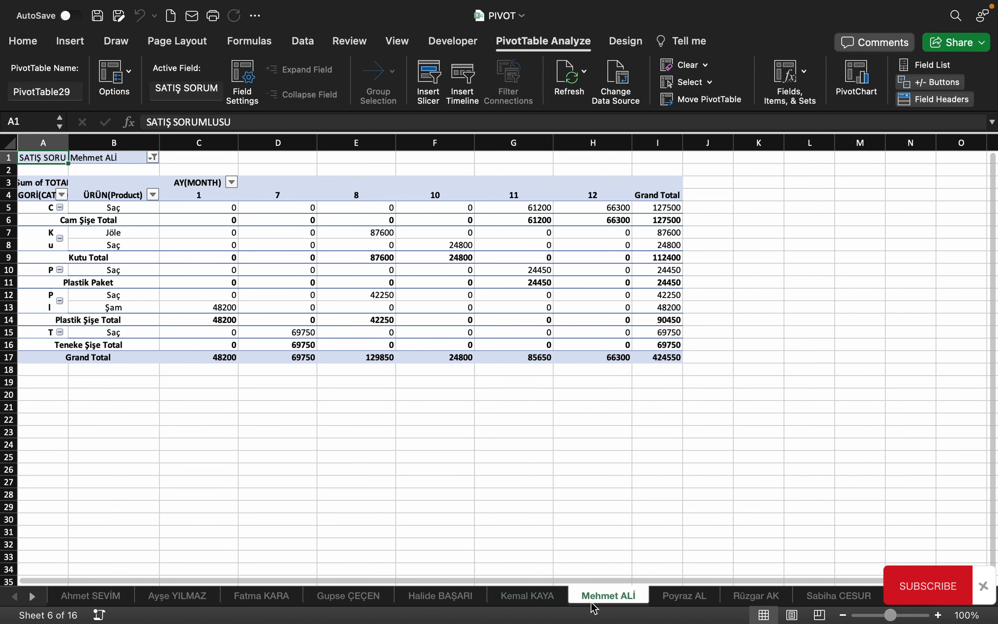
pyautogui.click(33, 597)
pyautogui.click(33, 597)
pyautogui.click(32, 597)
pyautogui.click(33, 597)
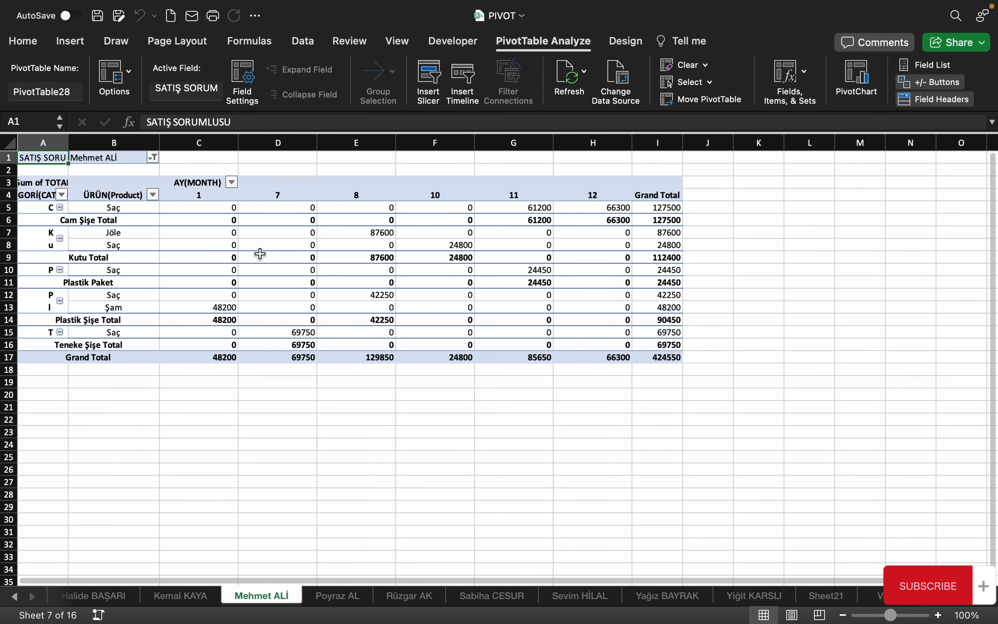
pyautogui.click(485, 596)
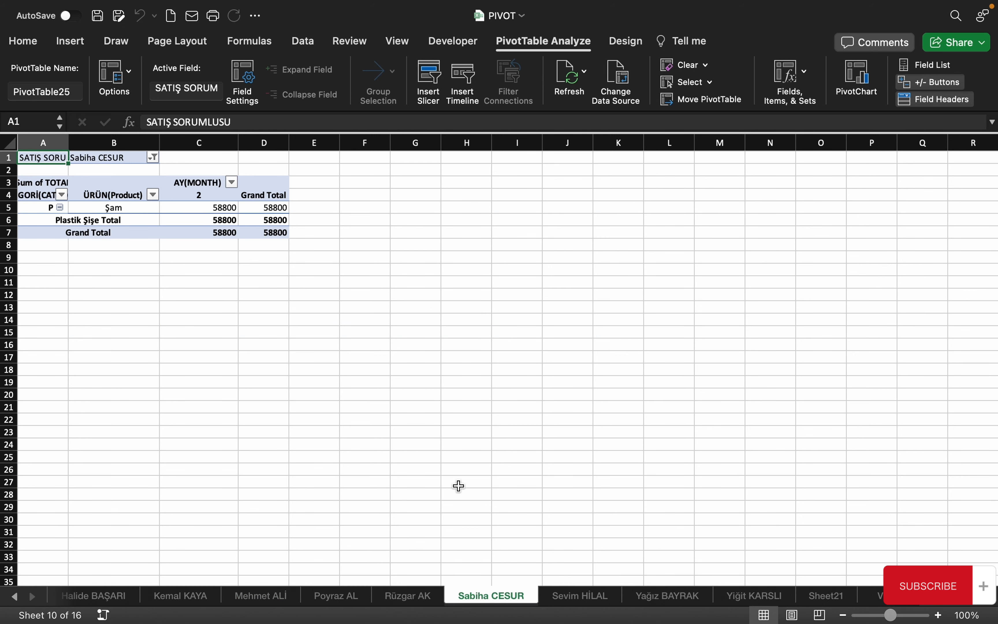
pyautogui.click(409, 596)
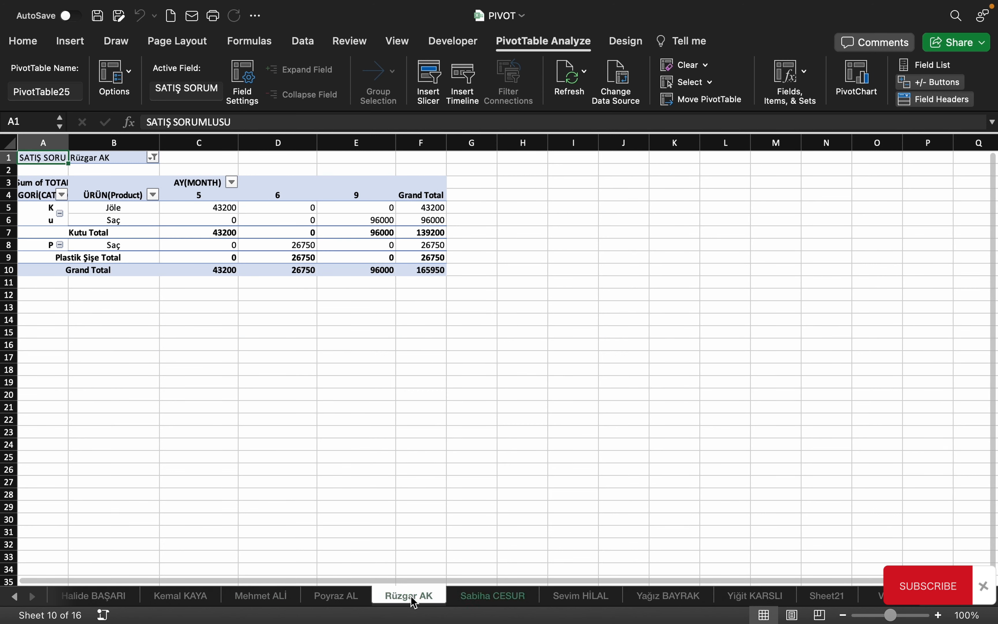
pyautogui.click(337, 596)
pyautogui.click(255, 598)
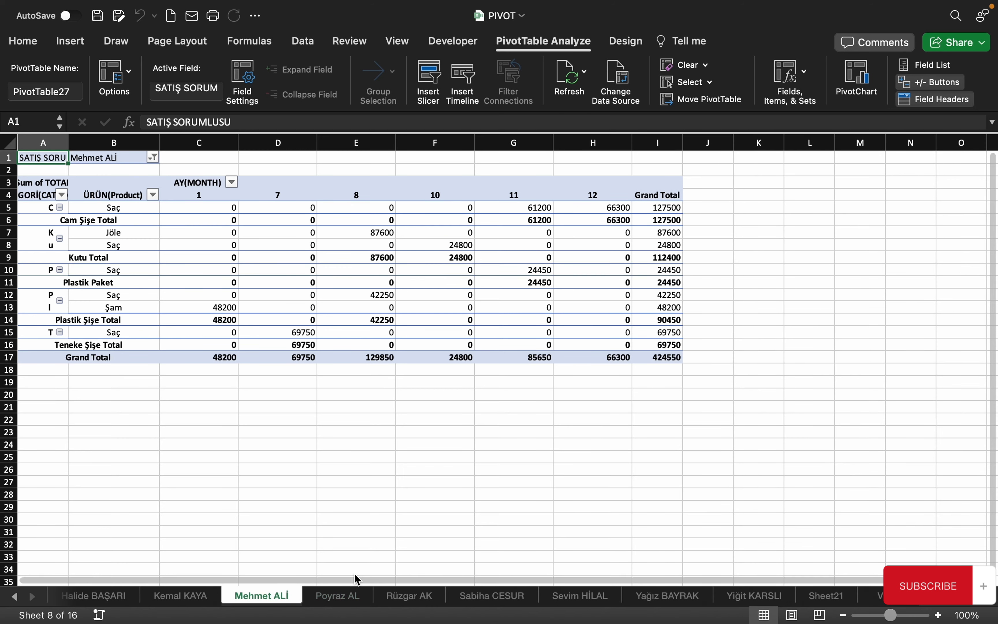
pyautogui.click(507, 596)
pyautogui.click(815, 594)
pyautogui.click(751, 596)
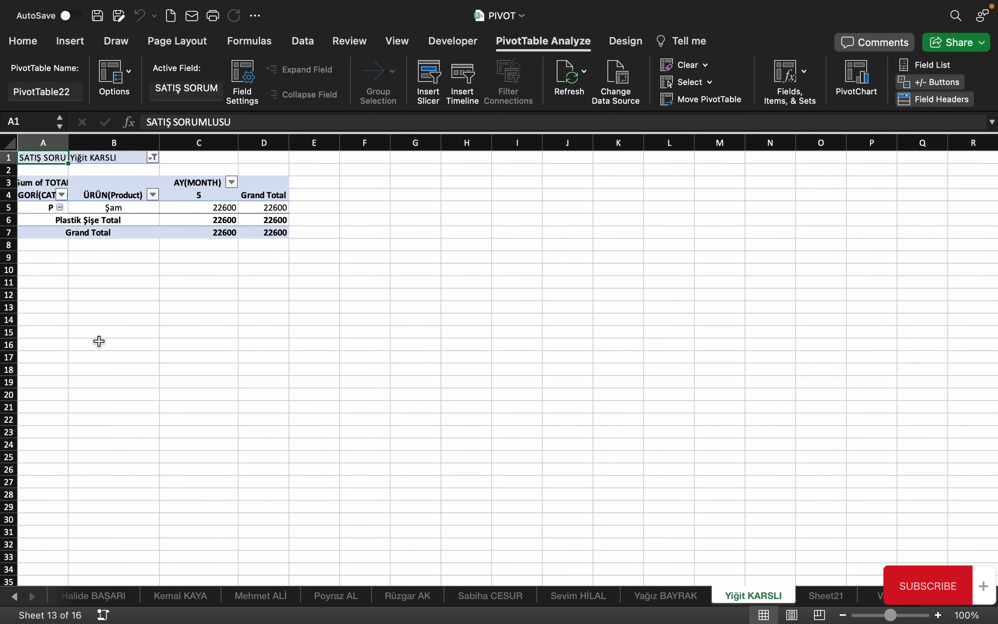
# Return to Sheet21 and select blank cell C33 outside the pivot
pyautogui.click(826, 596)
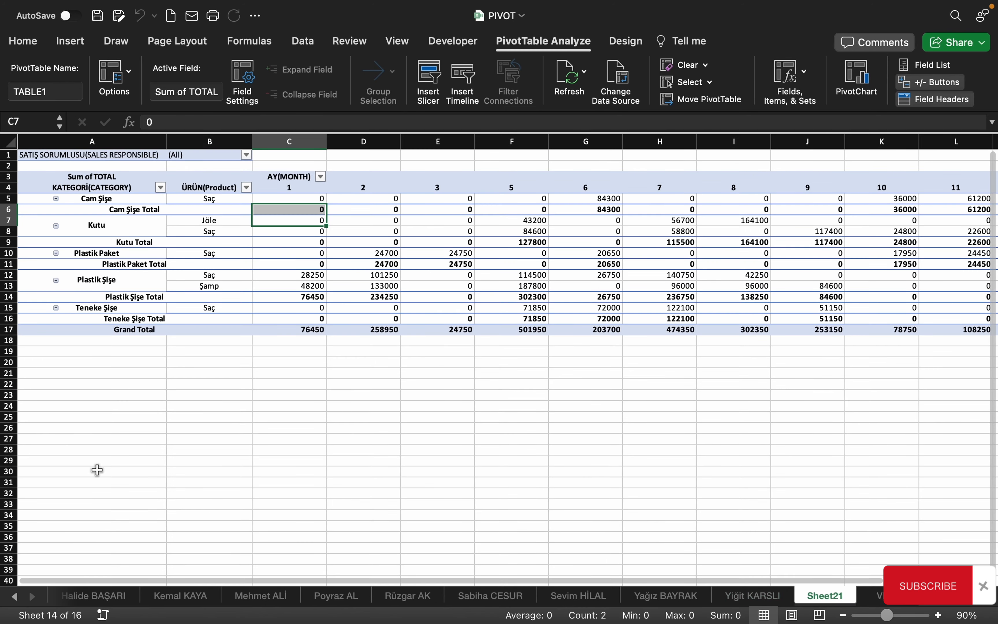
pyautogui.click(211, 258)
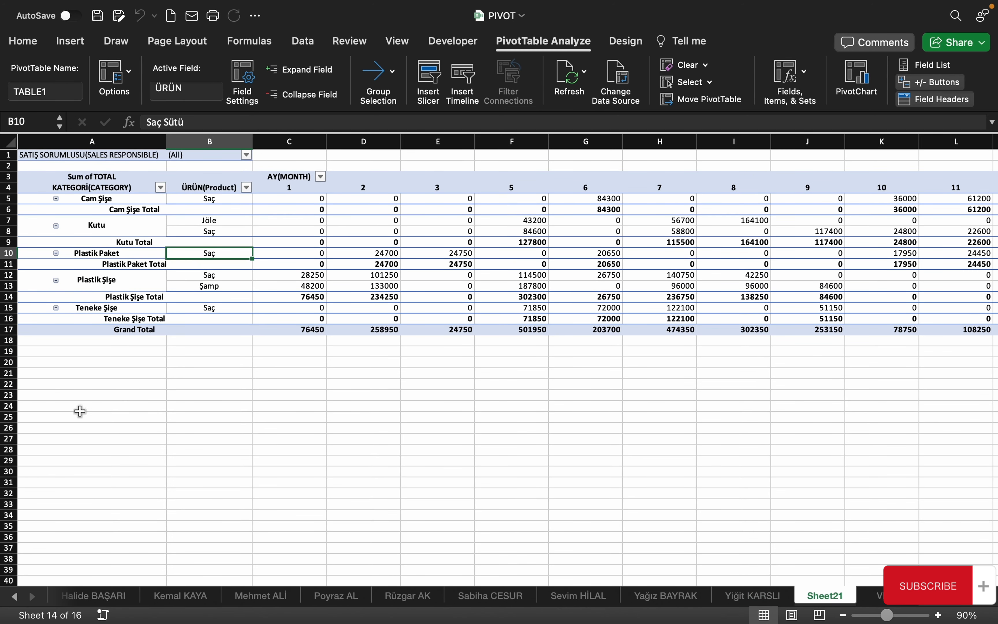
pyautogui.click(287, 504)
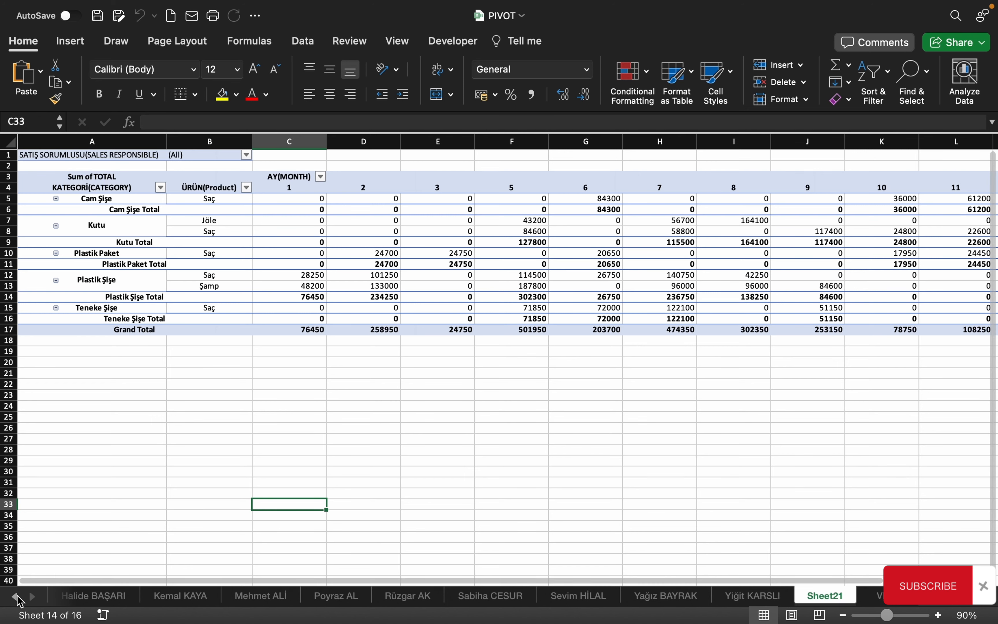
# Select the first salesperson's sheet tab, opening and dismissing its tab menu
pyautogui.click(18, 596)
pyautogui.click(17, 595)
pyautogui.click(17, 595)
pyautogui.click(15, 595)
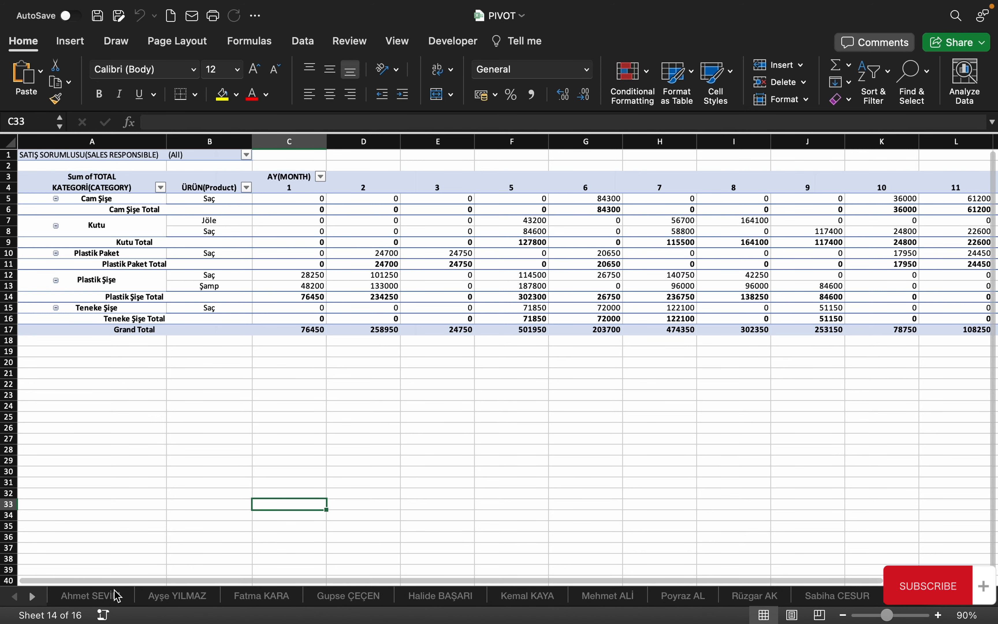
pyautogui.click(96, 595)
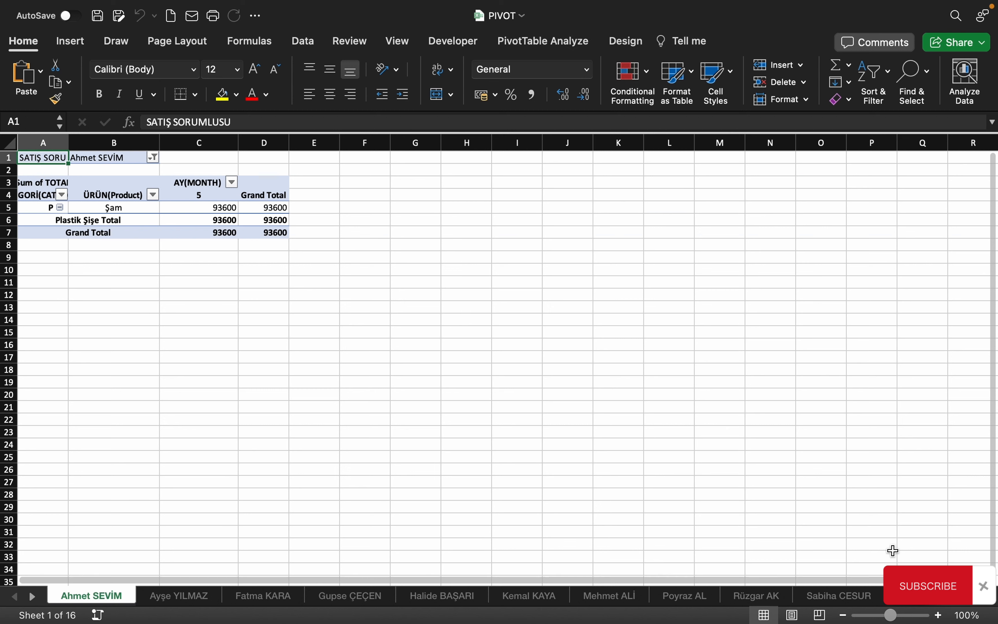
pyautogui.rightClick(112, 598)
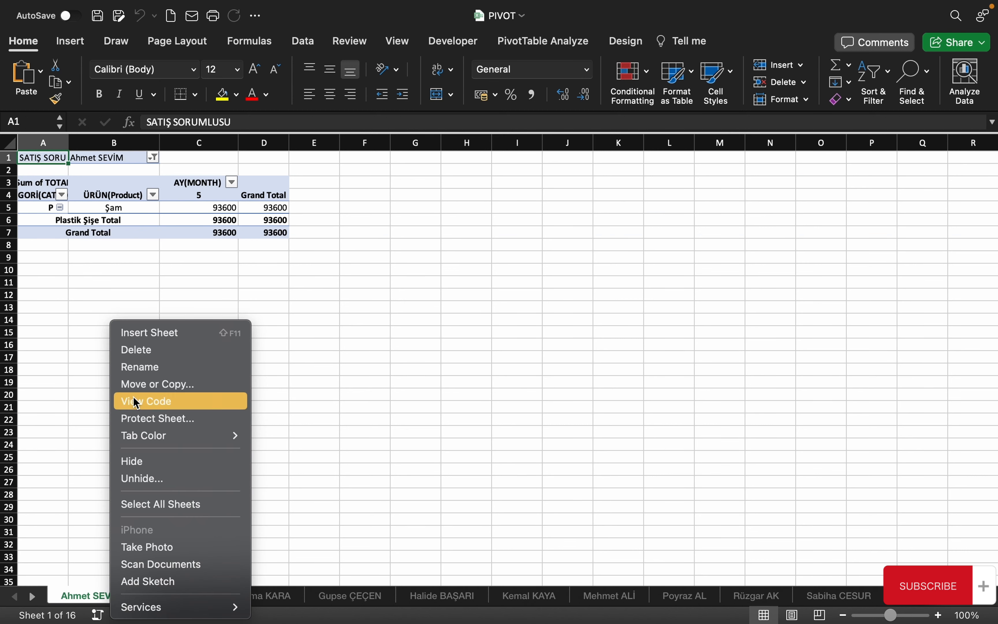
pyautogui.click(50, 412)
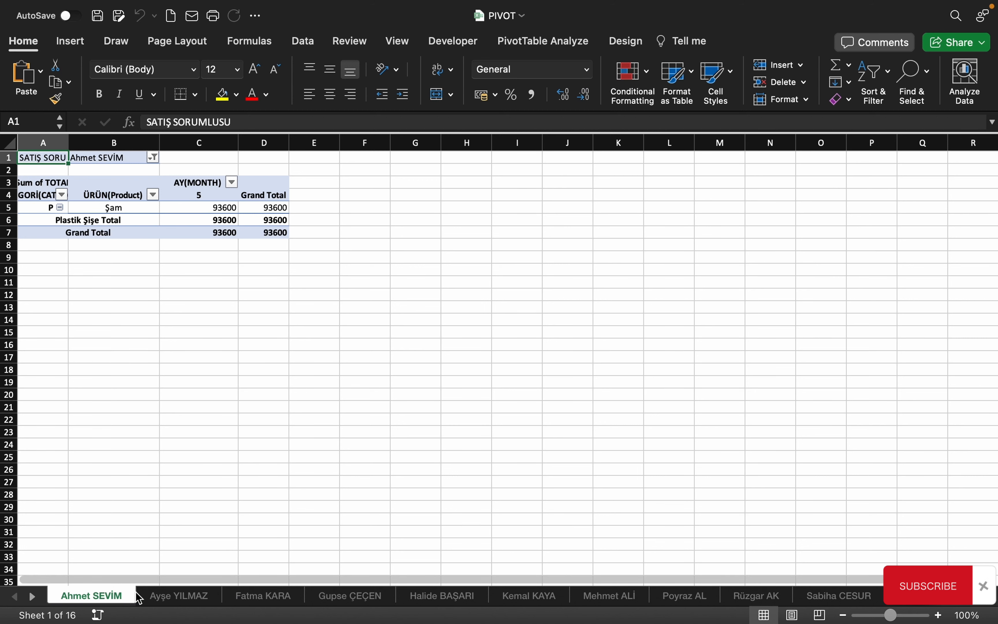
# Group the first four salesperson sheets and delete them, confirming the alert
pyautogui.keyDown('shift'); pyautogui.click(169, 603); pyautogui.keyUp('shift')
pyautogui.keyDown('shift'); pyautogui.click(283, 604); pyautogui.keyUp('shift')
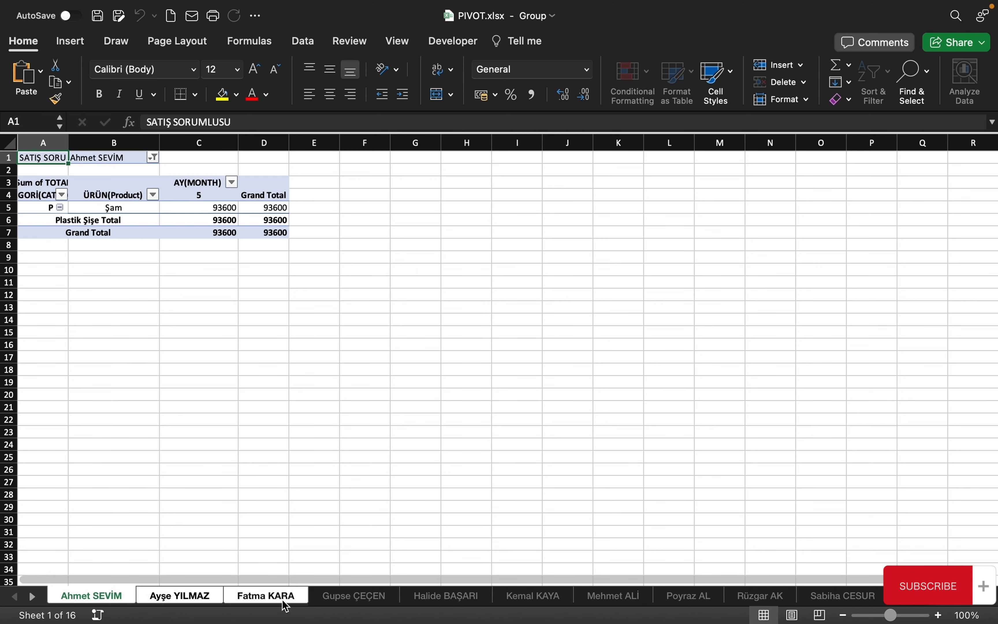
pyautogui.keyDown('shift'); pyautogui.click(336, 601); pyautogui.keyUp('shift')
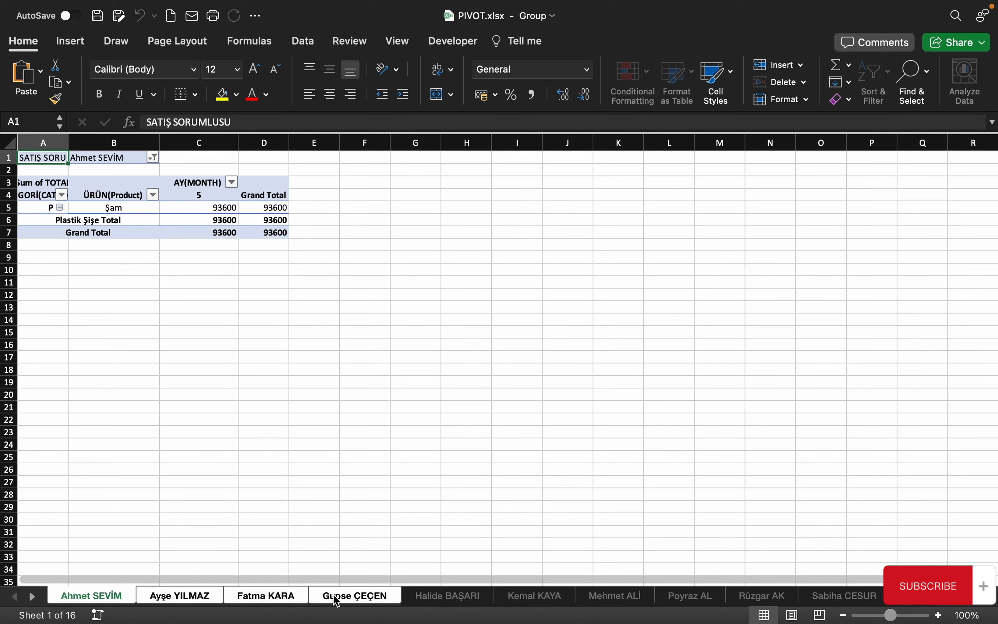
pyautogui.rightClick(336, 600)
pyautogui.click(380, 420)
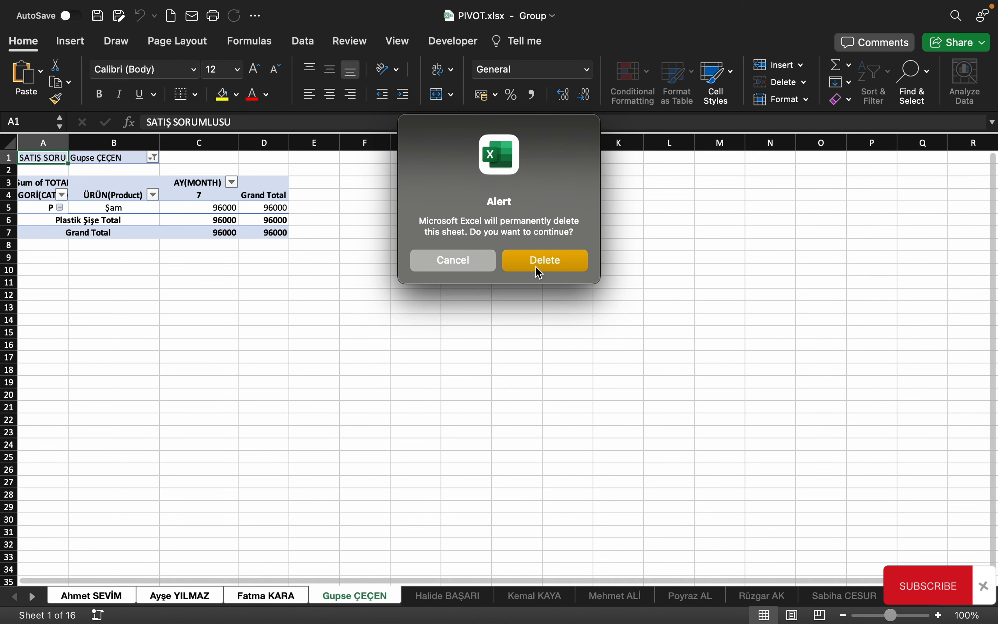
pyautogui.click(540, 261)
pyautogui.keyDown('shift'); pyautogui.click(187, 596); pyautogui.keyUp('shift')
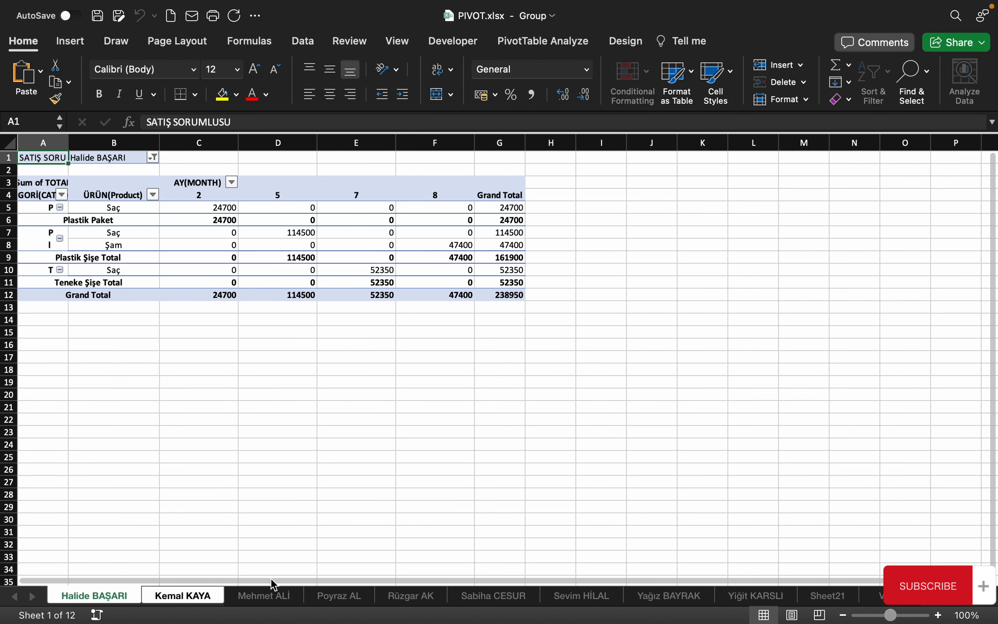
# Select C28, then return to the first remaining salesperson sheet
pyautogui.click(205, 491)
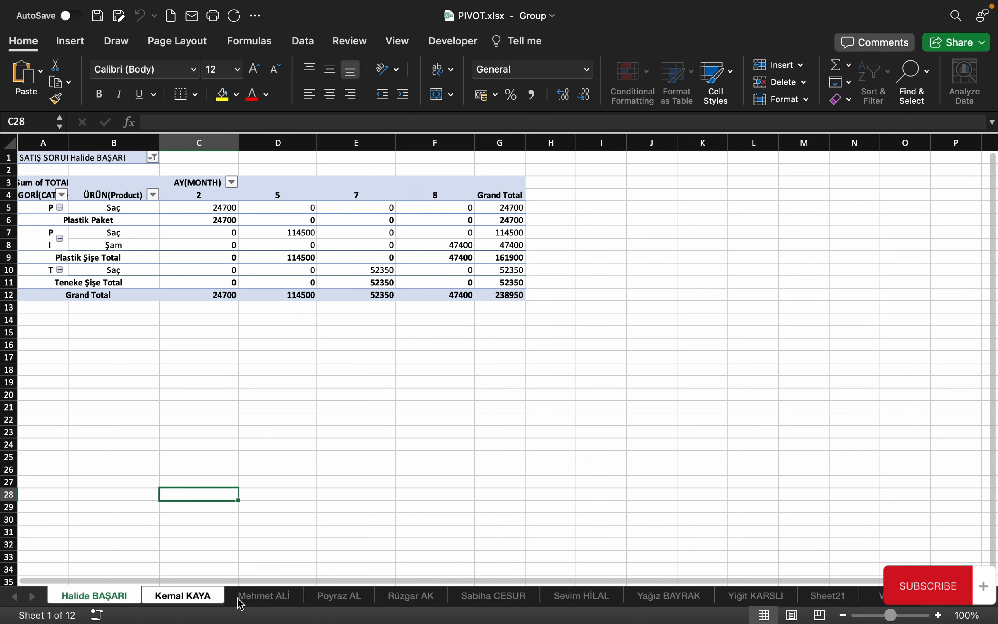
pyautogui.rightClick(183, 603)
pyautogui.click(85, 460)
pyautogui.click(117, 596)
# Build a scattered multi-cell selection on the salesperson sheet, then clear it at F17
pyautogui.click(283, 325)
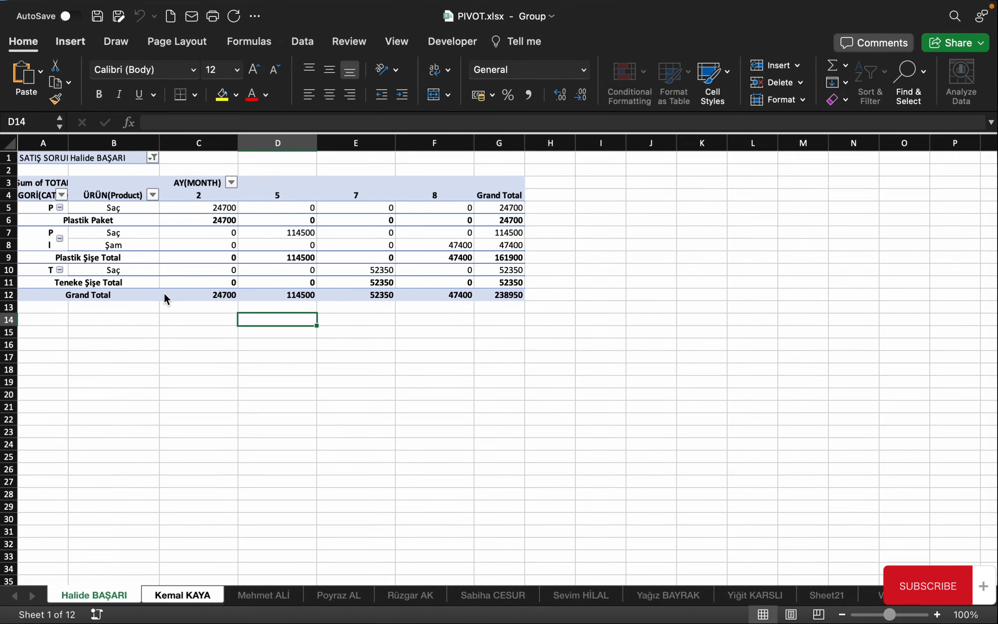
pyautogui.click(222, 273)
pyautogui.click(236, 403)
pyautogui.keyDown('super'); pyautogui.click(197, 356); pyautogui.keyUp('super')
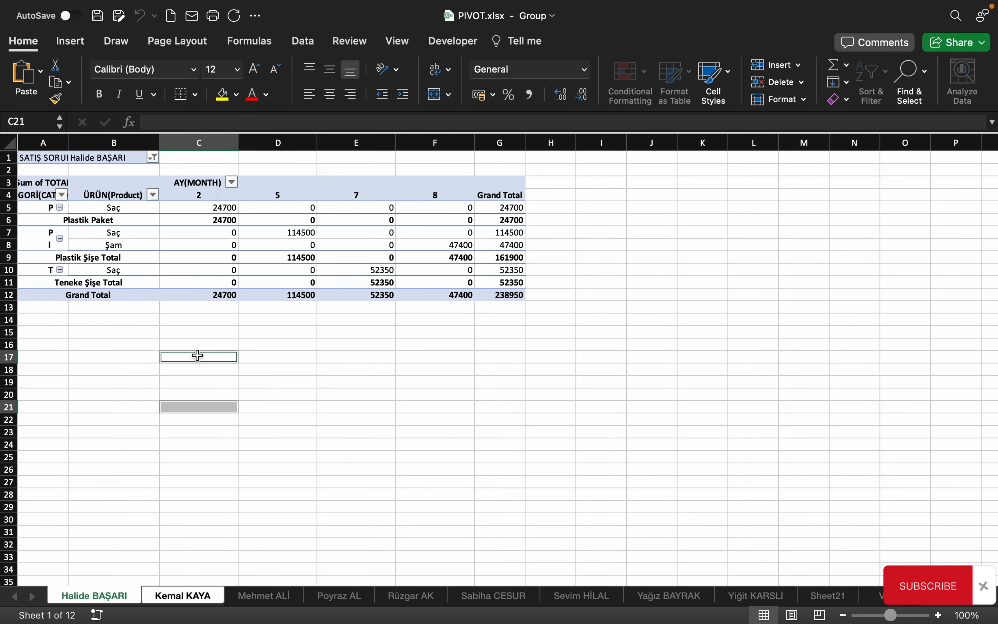
pyautogui.keyDown('super'); pyautogui.click(326, 369); pyautogui.keyUp('super')
pyautogui.keyDown('super'); pyautogui.click(333, 432); pyautogui.keyUp('super')
pyautogui.keyDown('super'); pyautogui.click(228, 457); pyautogui.keyUp('super')
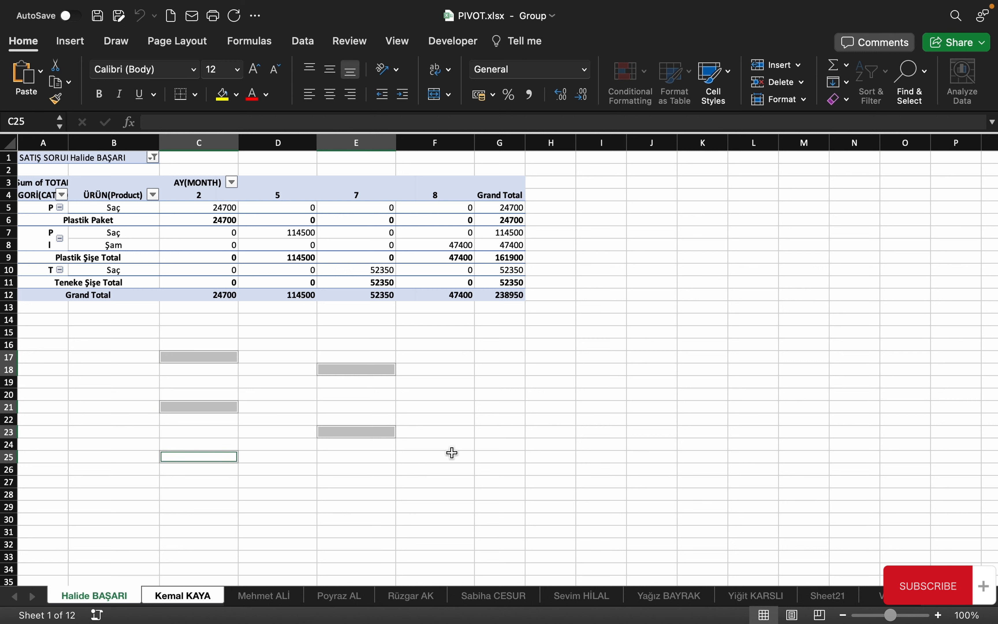
pyautogui.keyDown('super'); pyautogui.click(436, 457); pyautogui.keyUp('super')
pyautogui.keyDown('super'); pyautogui.click(500, 344); pyautogui.keyUp('super')
pyautogui.keyDown('super'); pyautogui.click(652, 445); pyautogui.keyUp('super')
pyautogui.keyDown('super'); pyautogui.click(652, 282); pyautogui.keyUp('super')
pyautogui.keyDown('super'); pyautogui.click(553, 431); pyautogui.keyUp('super')
pyautogui.keyDown('super'); pyautogui.click(570, 345); pyautogui.keyUp('super')
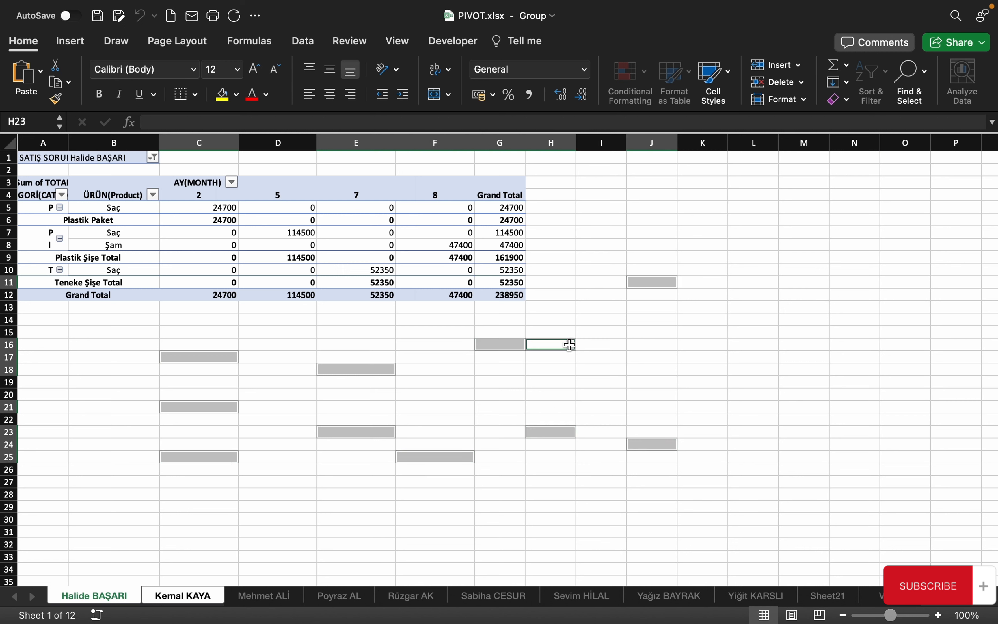
pyautogui.keyDown('super'); pyautogui.click(573, 246); pyautogui.keyUp('super')
pyautogui.click(425, 355)
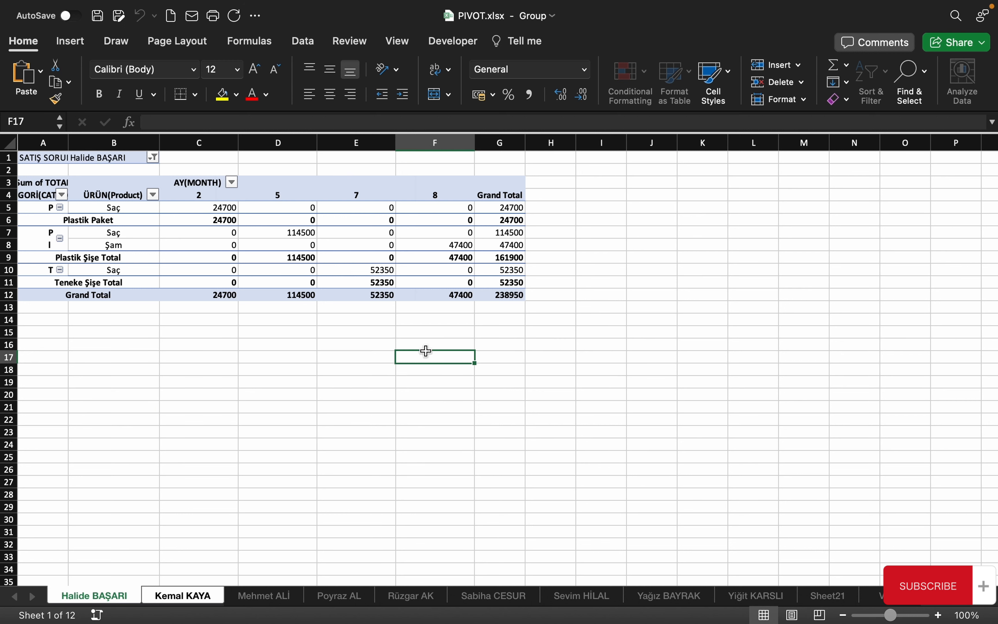
# Select columns F and H, then switch to Sheet21 and select B20
pyautogui.click(422, 142)
pyautogui.keyDown('super'); pyautogui.click(549, 144); pyautogui.keyUp('super')
pyautogui.click(292, 358)
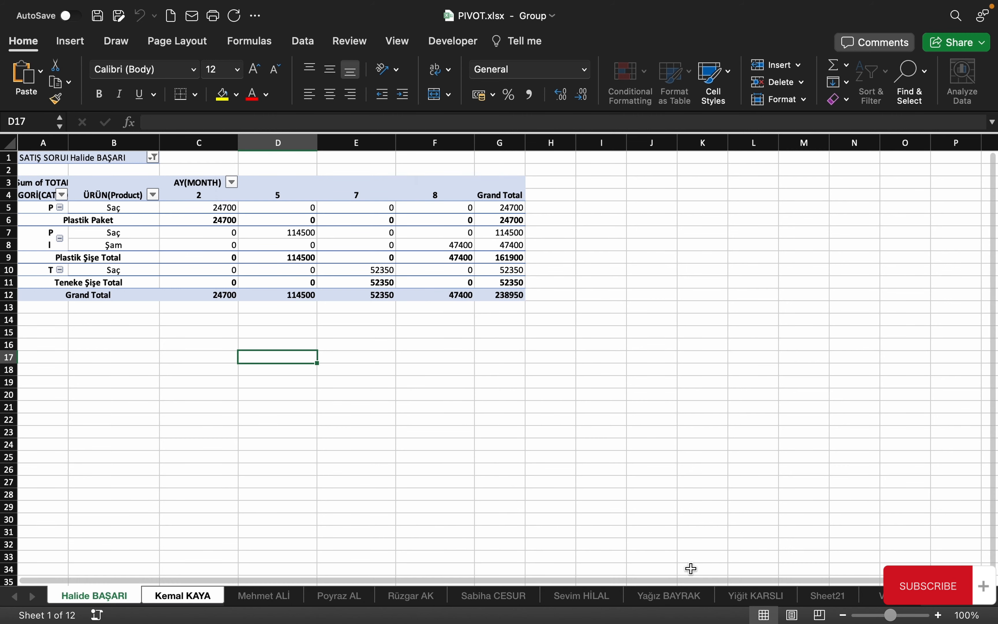
pyautogui.click(827, 595)
pyautogui.click(176, 362)
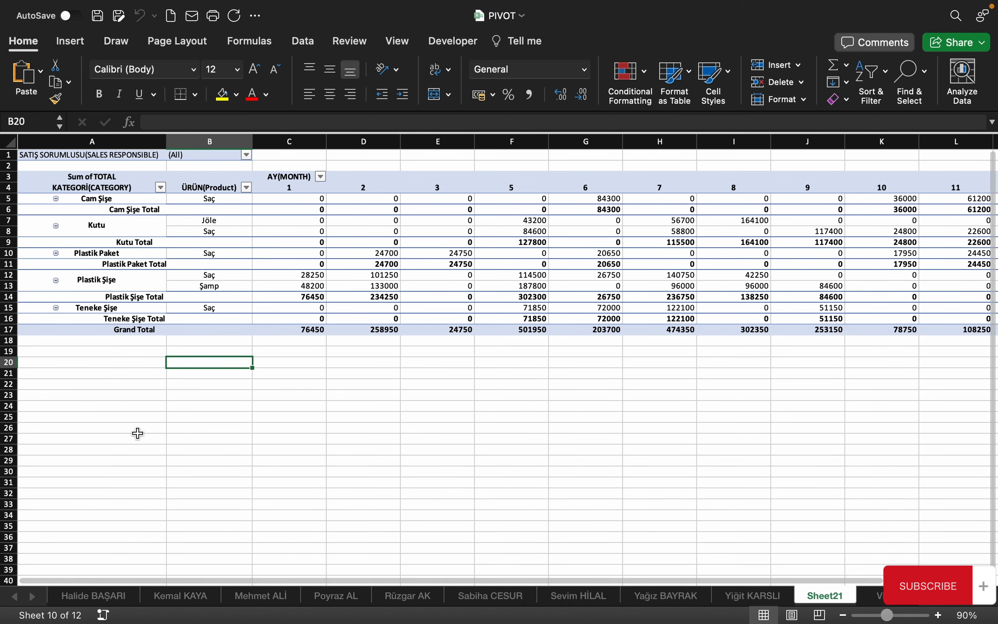
# Turn off Generate GetPivotData from the PivotTable Analyze Options list
pyautogui.click(212, 264)
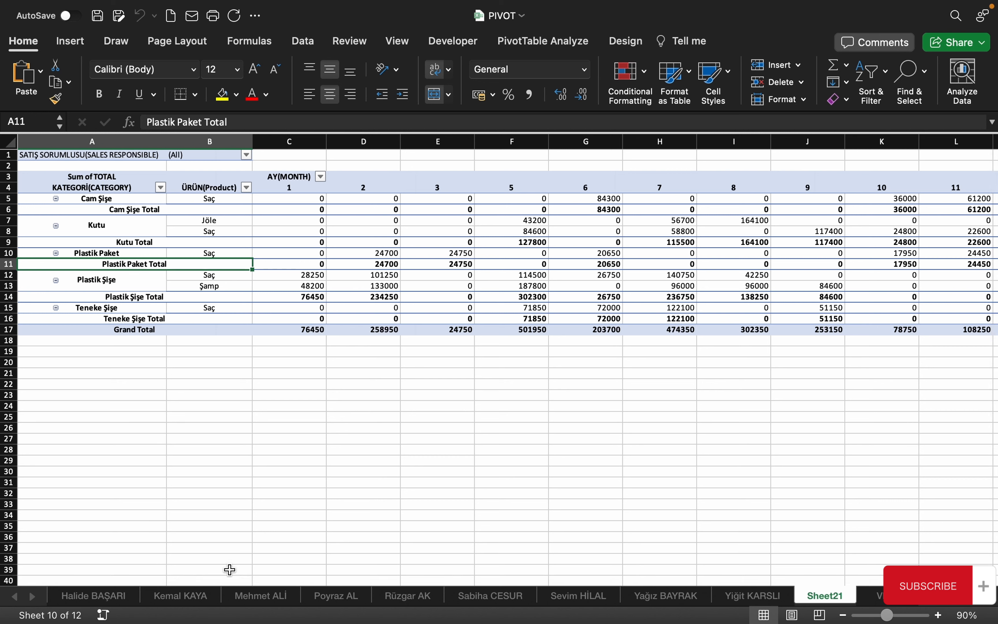
pyautogui.click(377, 227)
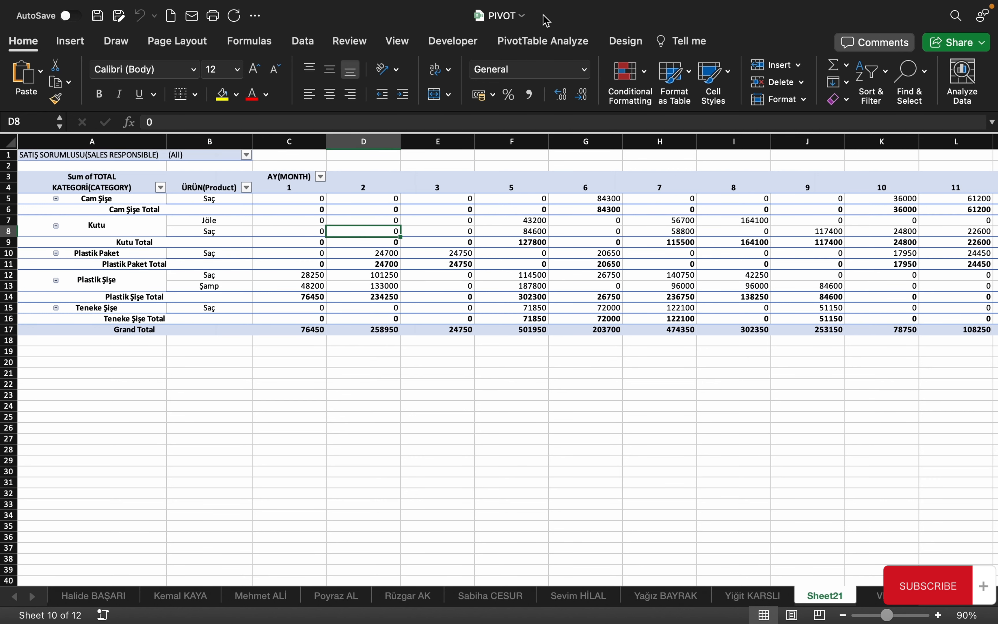
pyautogui.click(542, 40)
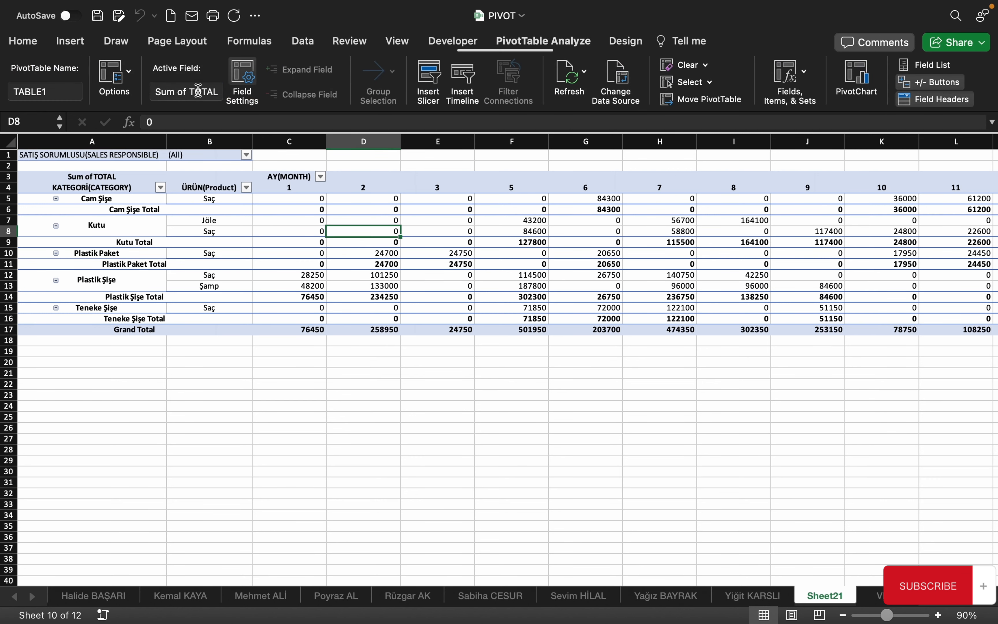
pyautogui.click(129, 77)
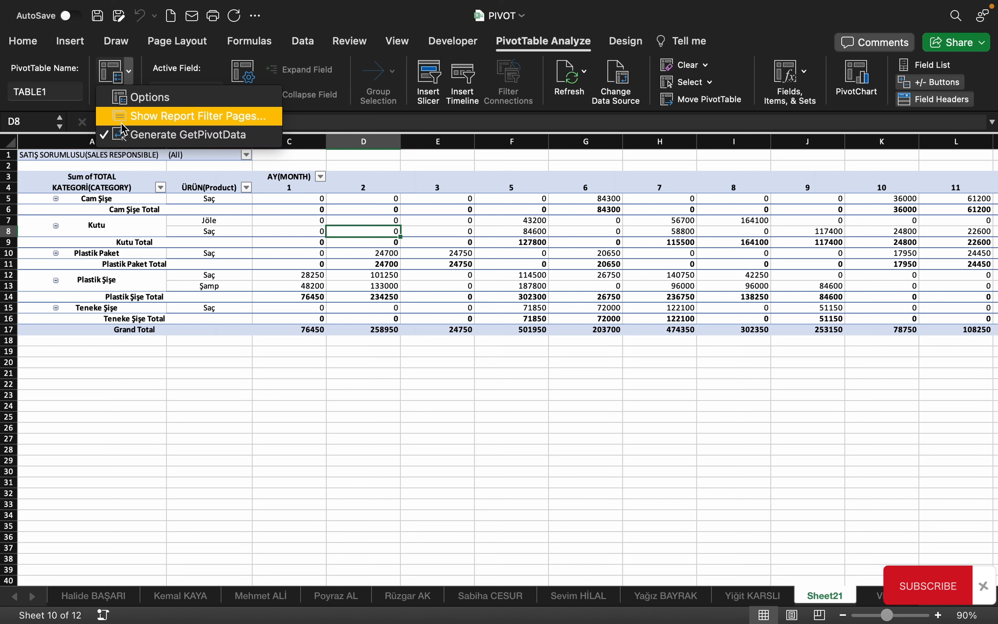
pyautogui.click(113, 135)
# Collapse and restore the ribbon, then reopen the pivot Options list and close it unused
pyautogui.click(96, 410)
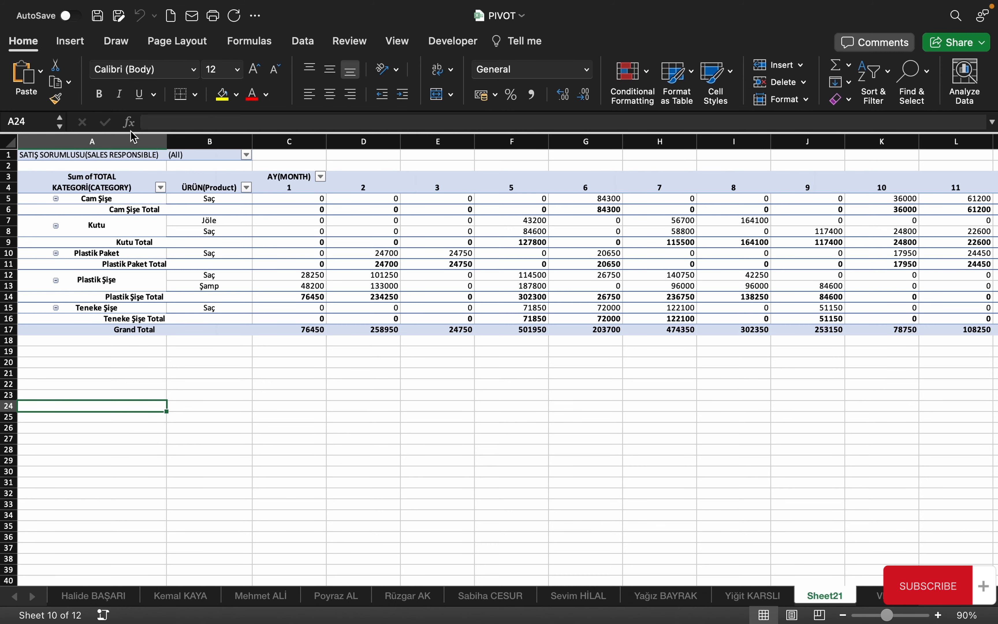
pyautogui.click(363, 198)
pyautogui.click(511, 45)
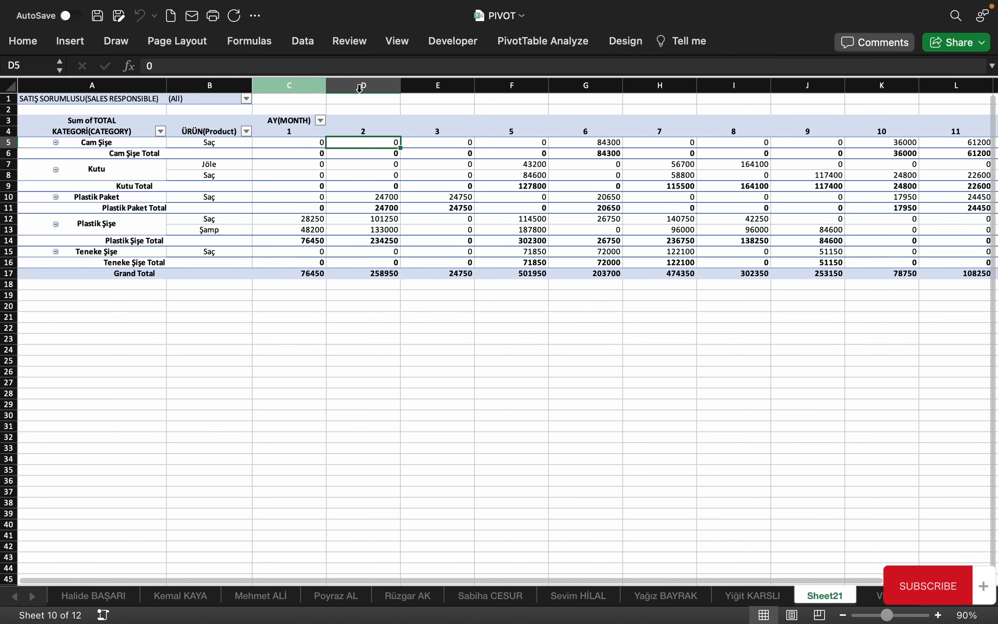
pyautogui.click(516, 40)
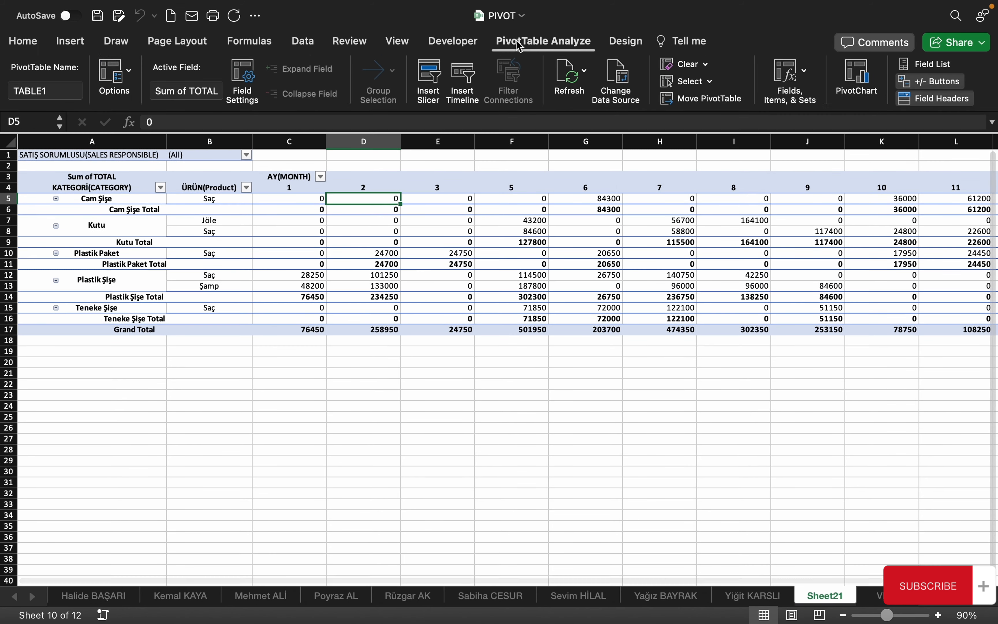
pyautogui.click(129, 73)
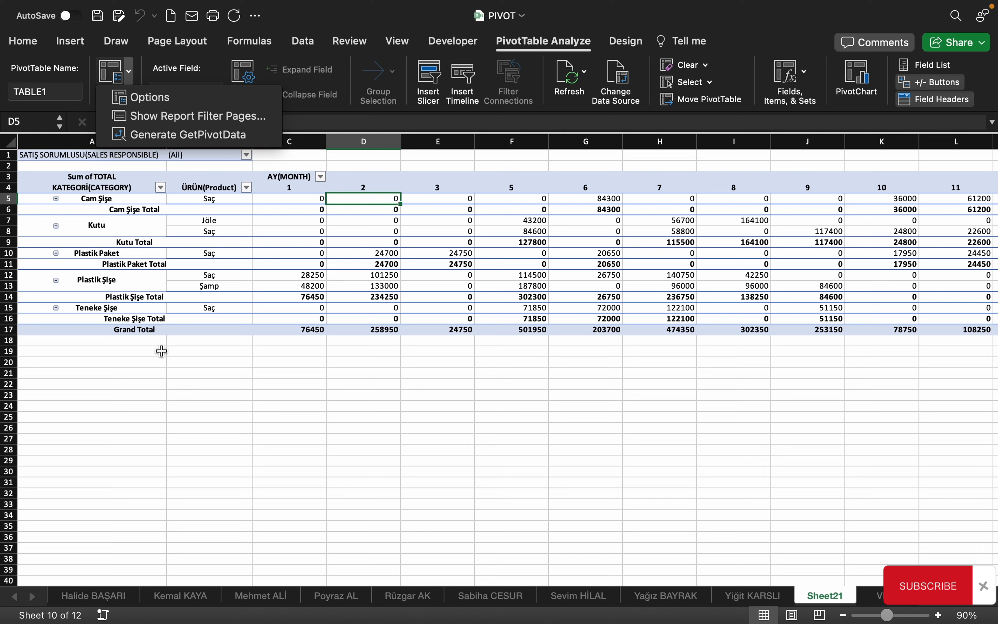
pyautogui.click(202, 397)
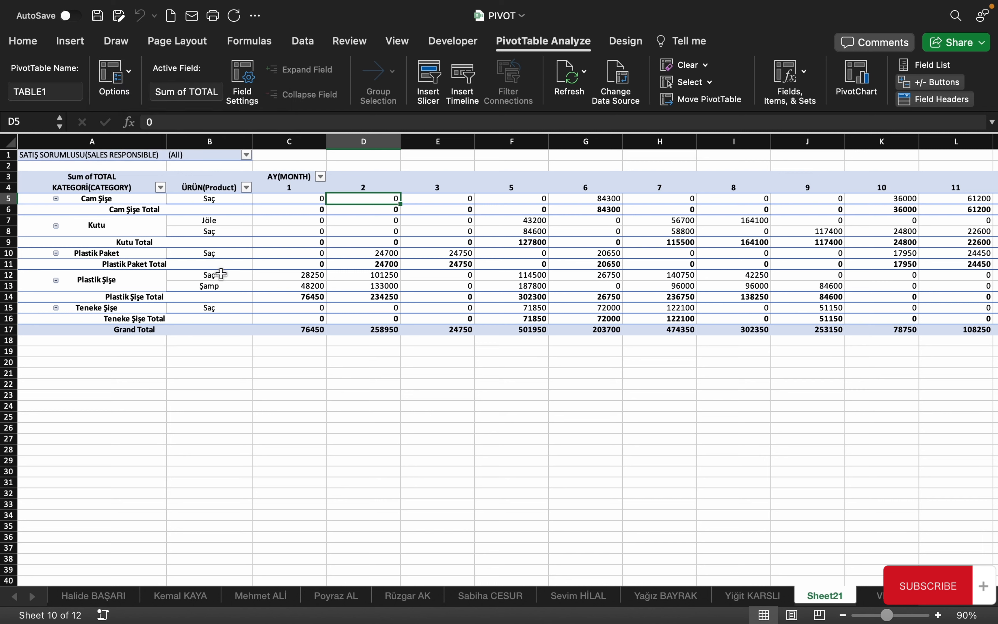
# Select a few pivot cells, then leave Excel for the Desktop space with Ctrl+Up
pyautogui.click(208, 239)
pyautogui.click(260, 362)
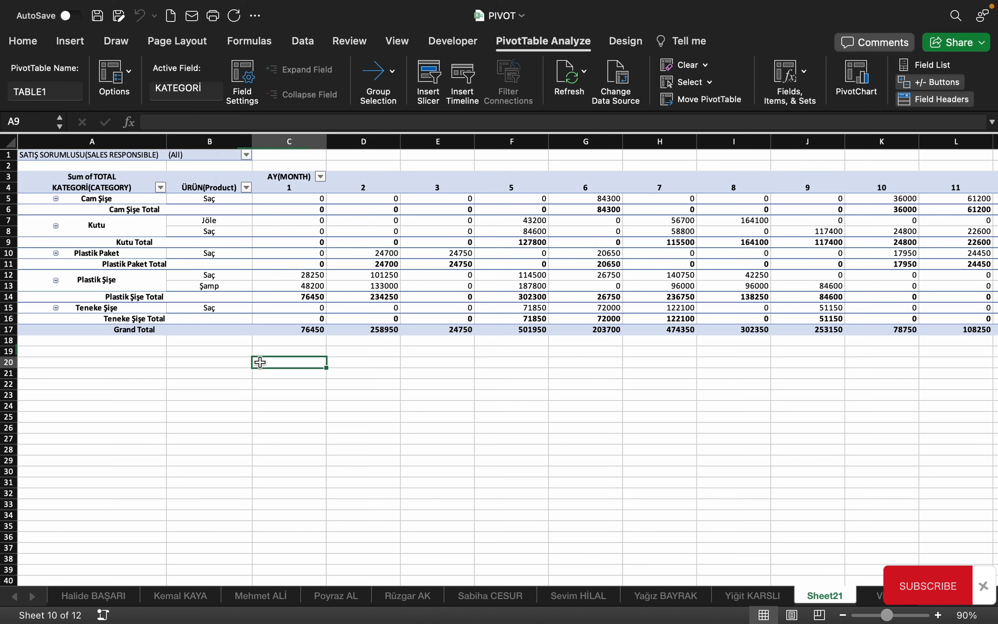
pyautogui.click(264, 265)
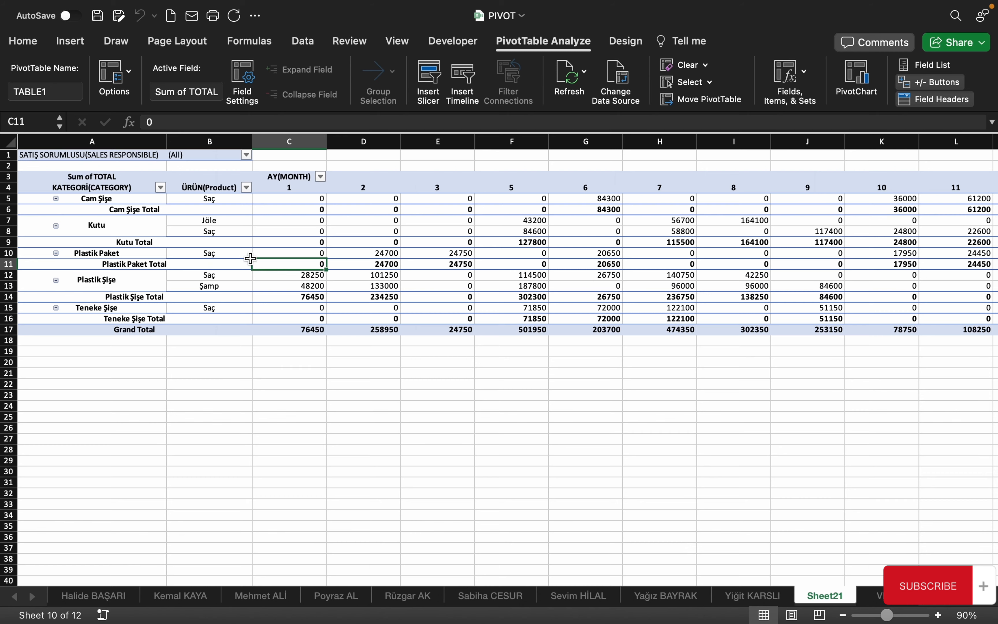
pyautogui.hotkey('ctrl', 'Up')
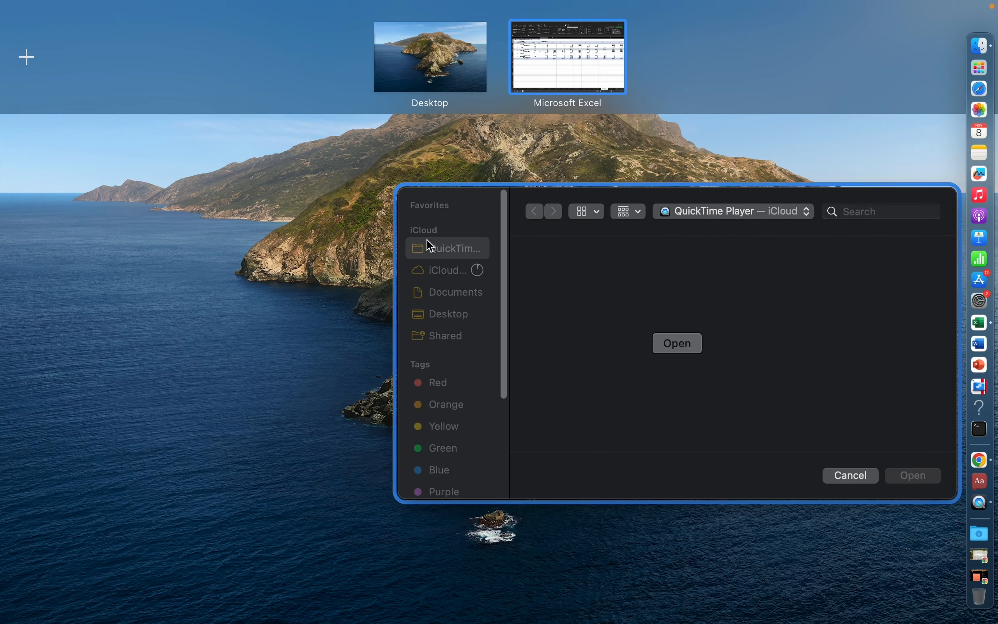